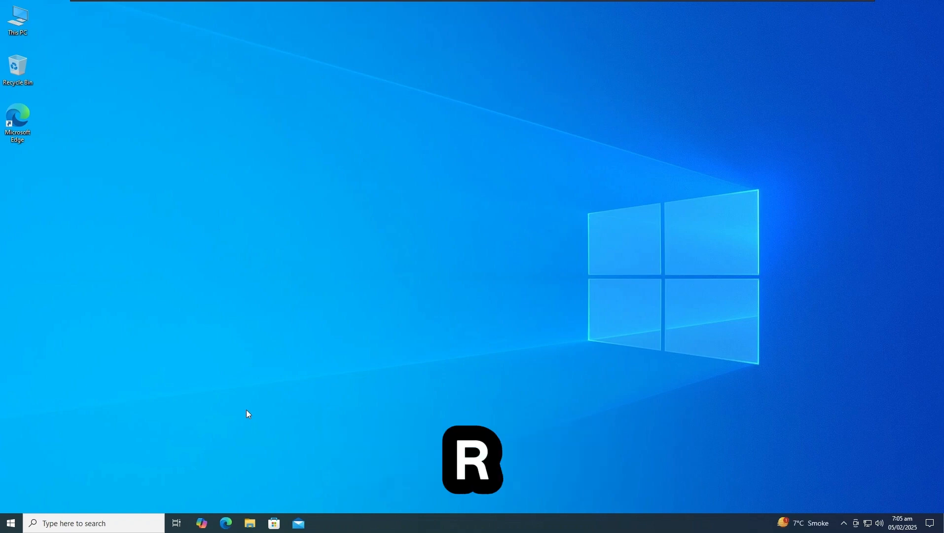
Open a Command Prompt and check the installed Java version with java -version.
{"action": "key", "text": "super+r"}
{"action": "type", "text": "cmd"}
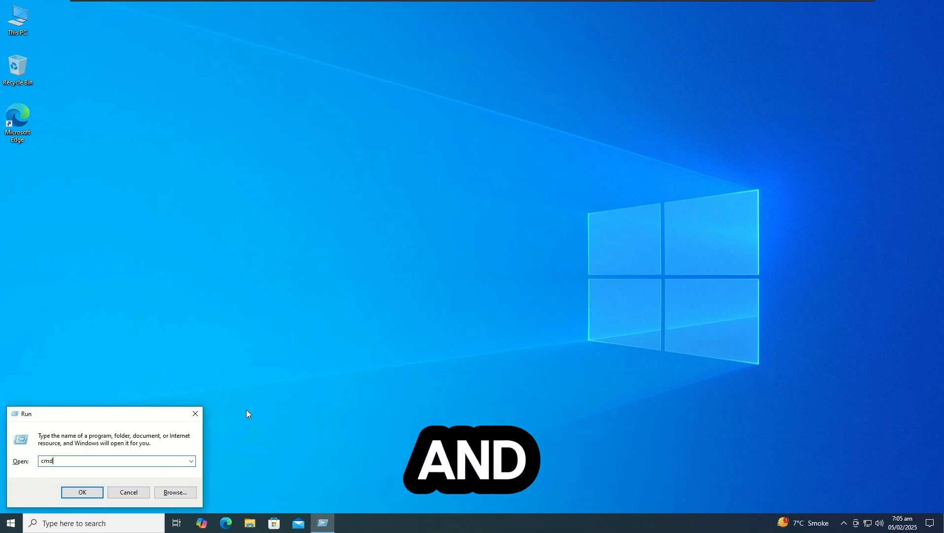
{"action": "key", "text": "Return"}
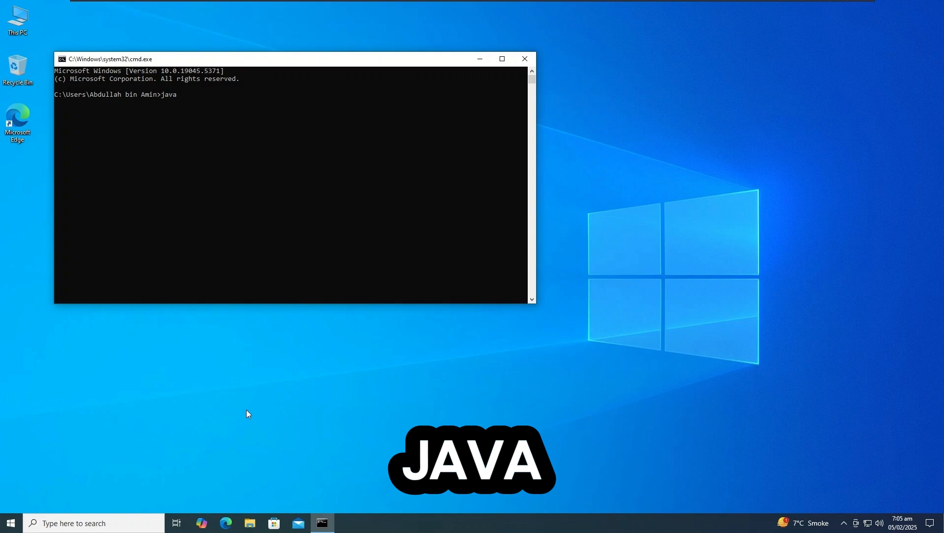
{"action": "type", "text": "java -vers"}
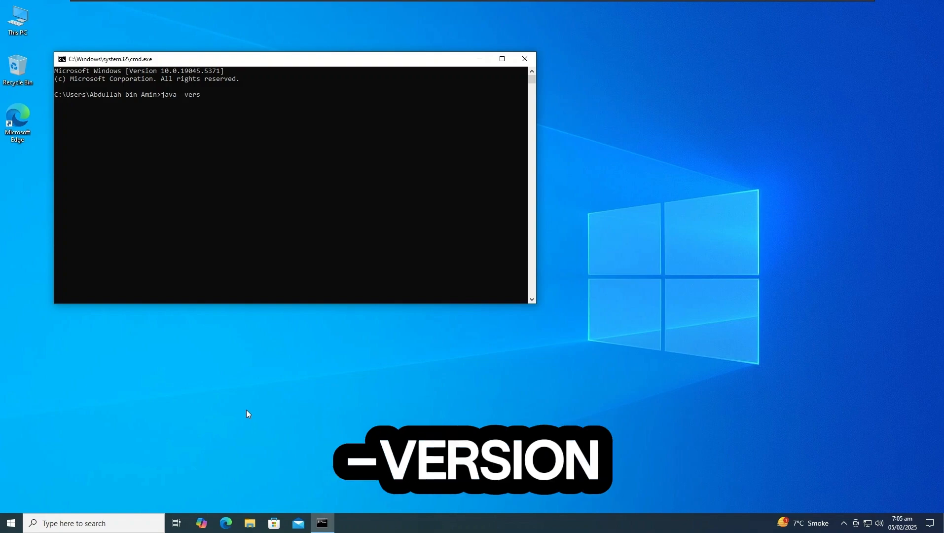
{"action": "type", "text": "ion"}
{"action": "key", "text": "Return"}
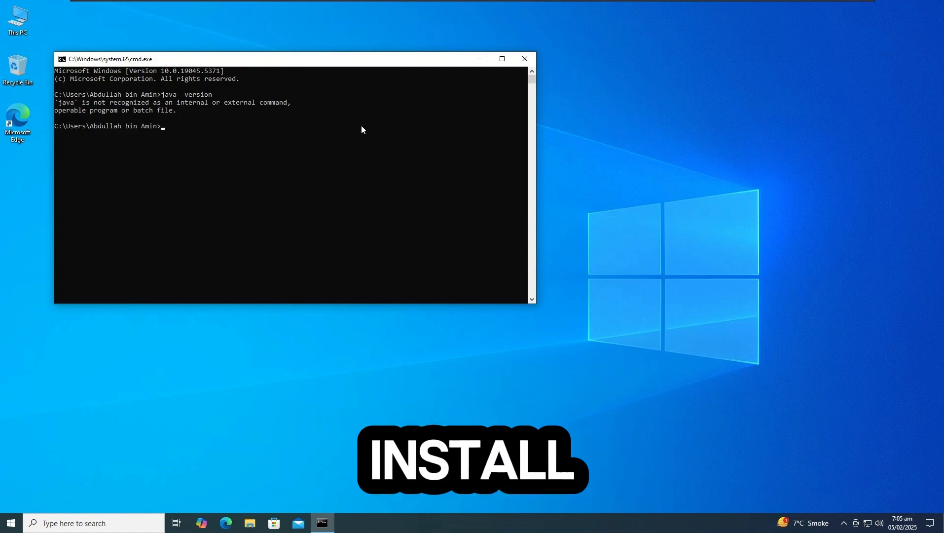
Exit the Command Prompt and switch to Microsoft Edge, ready to enter a web search.
{"action": "type", "text": "exit"}
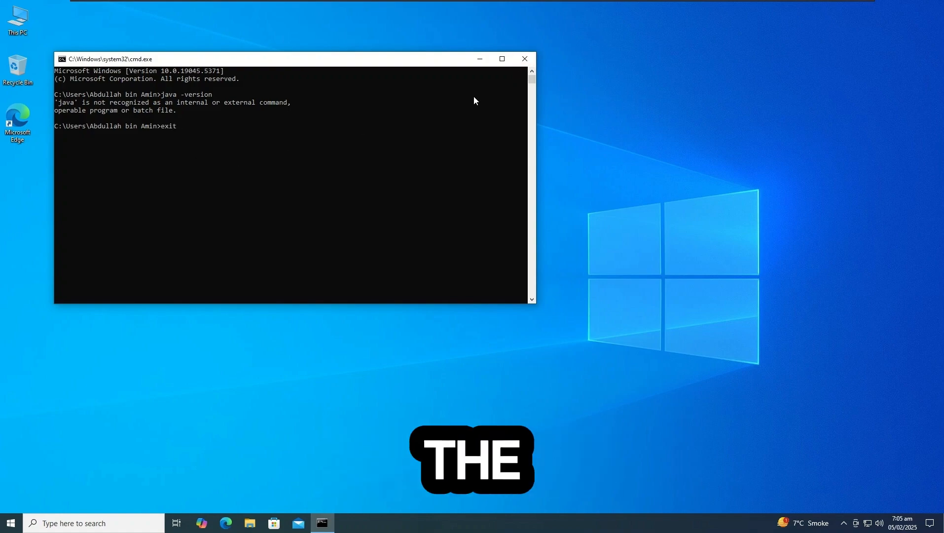
{"action": "key", "text": "Return"}
{"action": "left_click", "coordinate": [226, 523]}
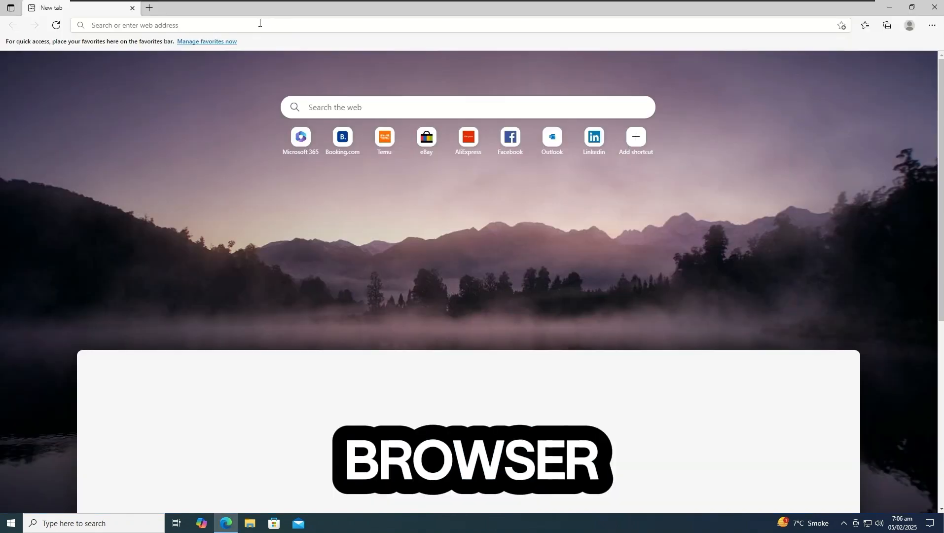
{"action": "left_click", "coordinate": [260, 23]}
{"action": "type", "text": "java"}
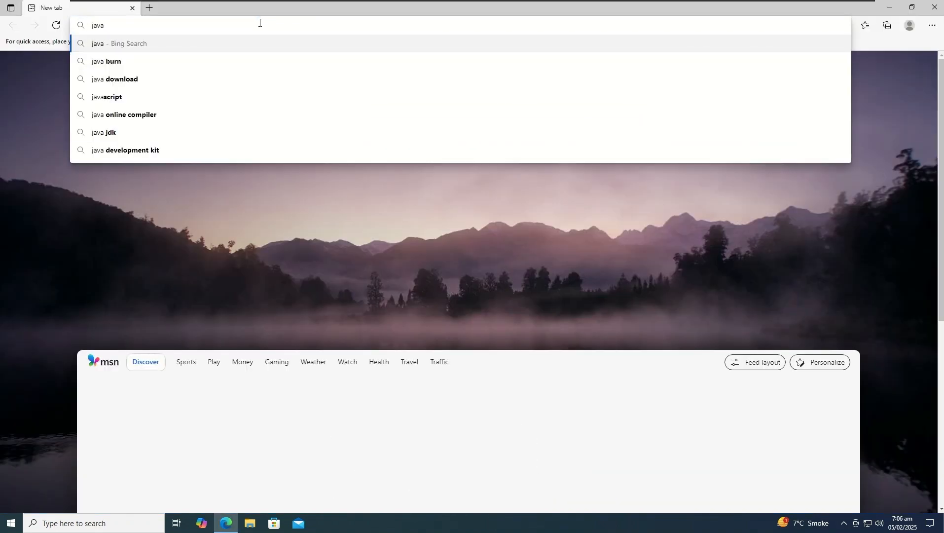
{"action": "key", "text": "BackSpace"}
{"action": "key", "text": "BackSpace"}
{"action": "key", "text": "BackSpace"}
{"action": "key", "text": "BackSpace"}
{"action": "key", "text": "BackSpace"}
Search the web for "oracle java download".
{"action": "type", "text": "or"}
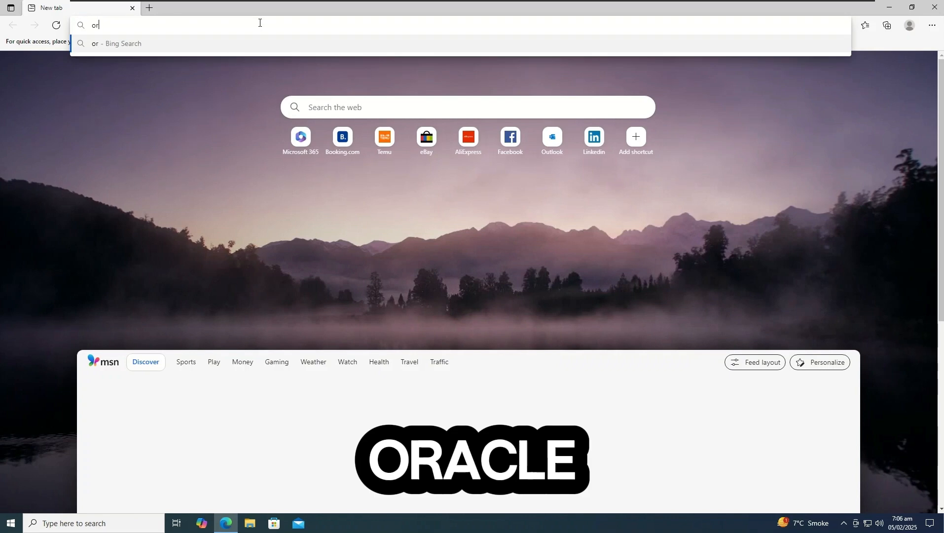
{"action": "type", "text": "acle"}
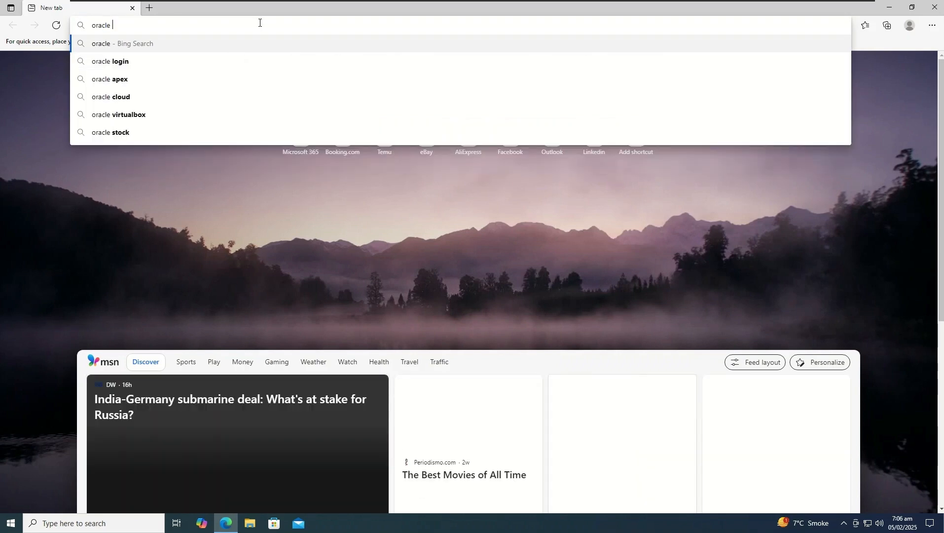
{"action": "type", "text": " java"}
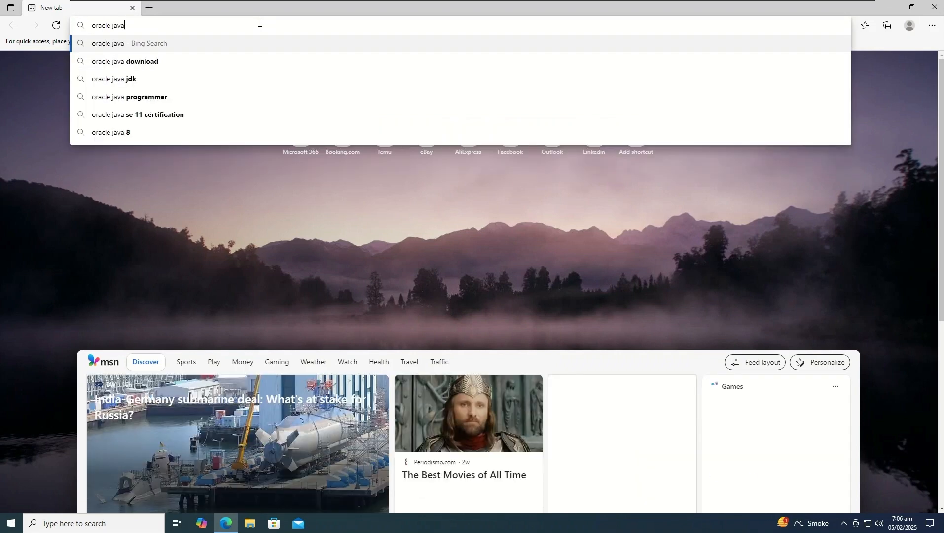
{"action": "key", "text": "Down"}
{"action": "key", "text": "Return"}
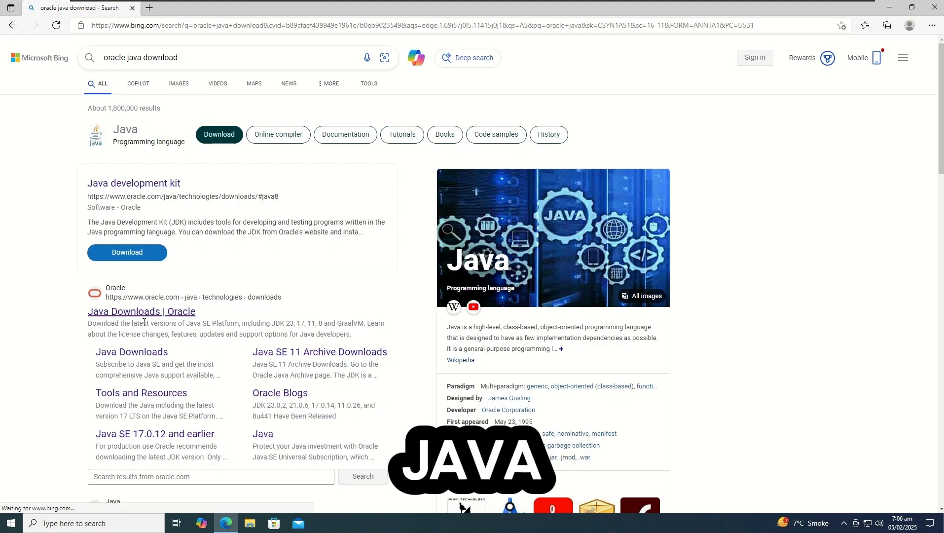
From Oracle's Java Downloads page, download the Windows x64 Installer for JDK 23, jdk-23_windows-x64_bin.exe.
{"action": "left_click", "coordinate": [146, 314]}
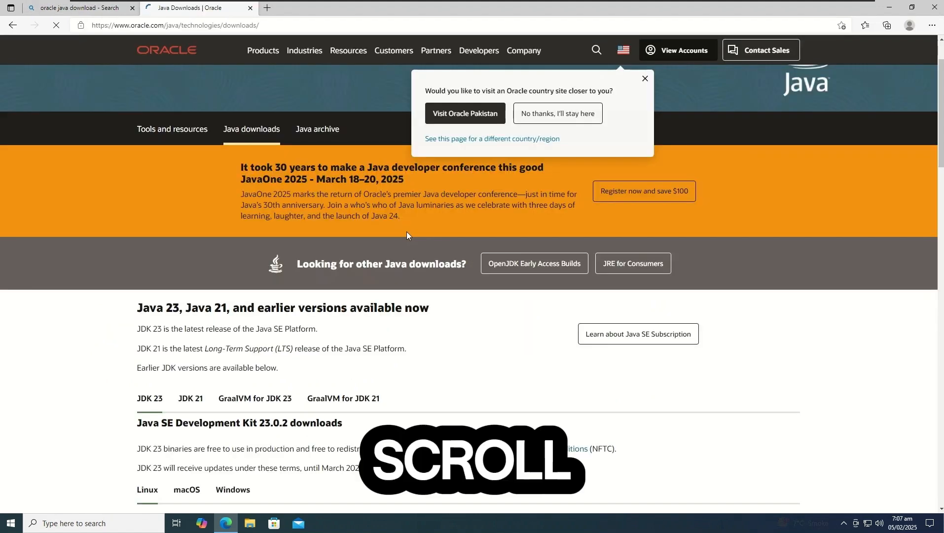
{"action": "scroll", "coordinate": [406, 235], "scroll_direction": "down", "scroll_amount": 4}
{"action": "scroll", "coordinate": [407, 235], "scroll_direction": "down", "scroll_amount": 3}
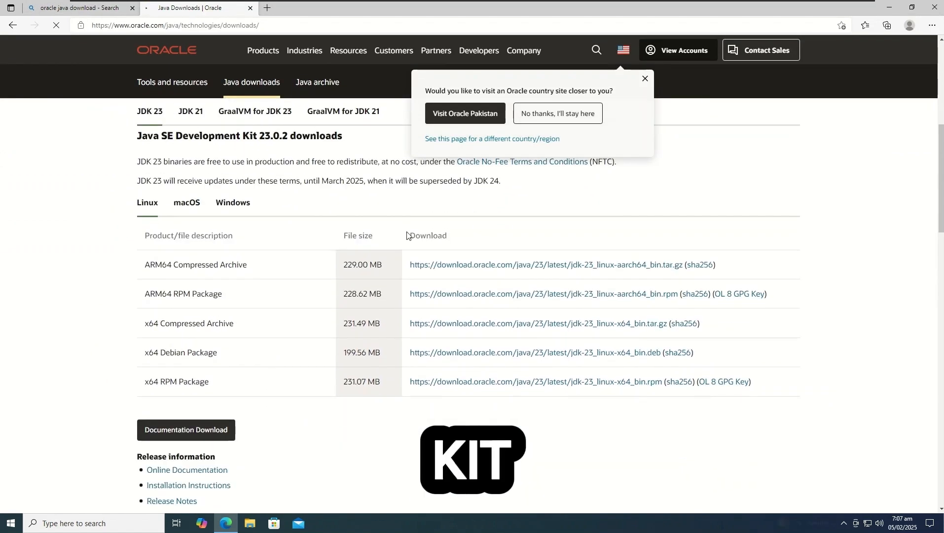
{"action": "left_click", "coordinate": [186, 202]}
{"action": "left_click", "coordinate": [233, 202]}
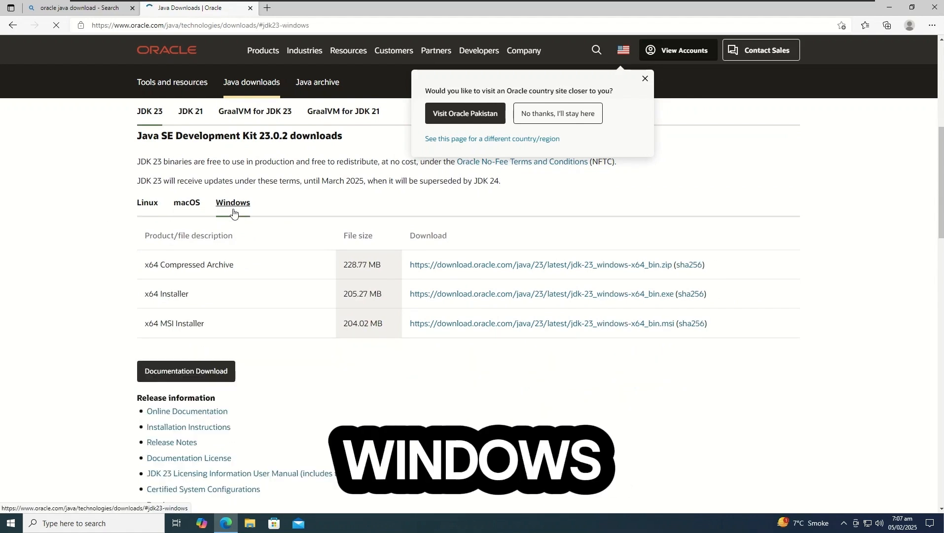
{"action": "triple_click", "coordinate": [543, 294]}
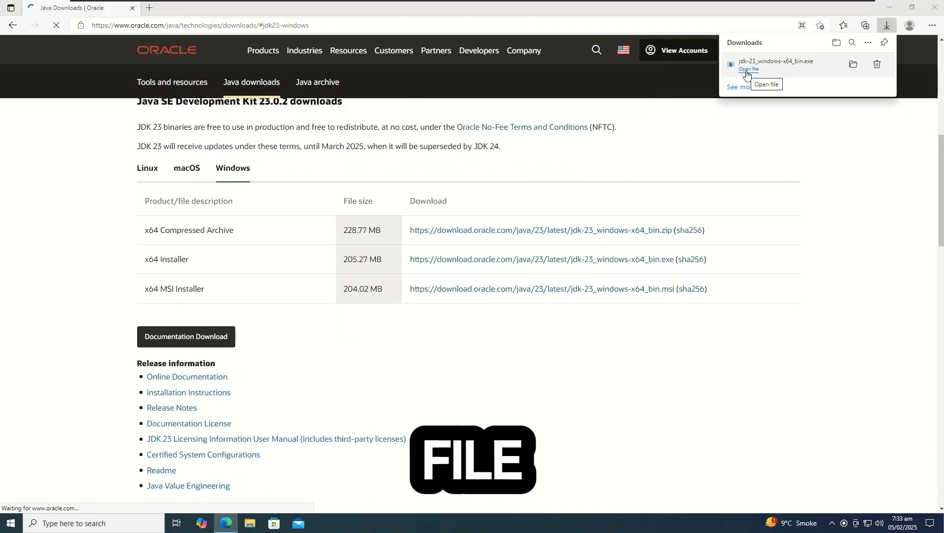
Run the jdk-23_windows-x64_bin installer from the maximized Downloads folder and allow it to make changes to the device.
{"action": "left_click", "coordinate": [599, 166]}
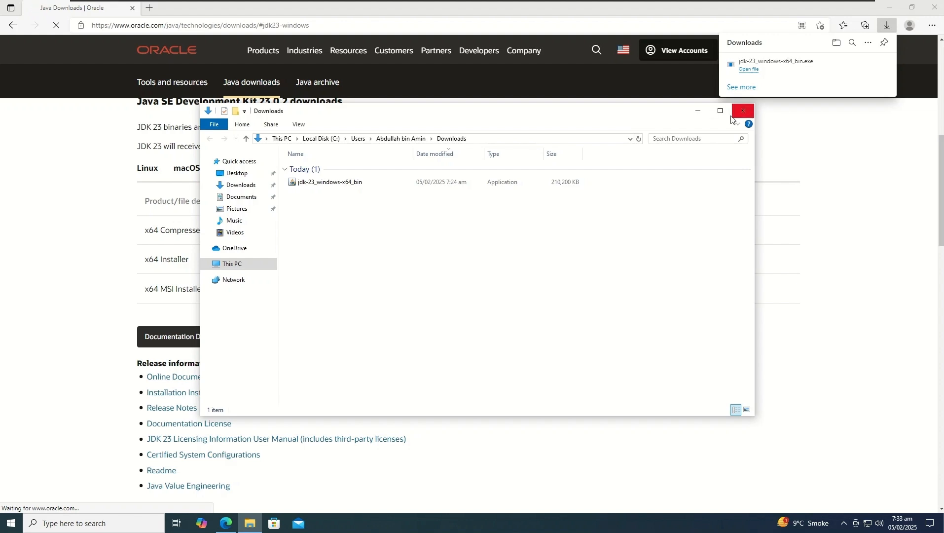
{"action": "left_click", "coordinate": [720, 110]}
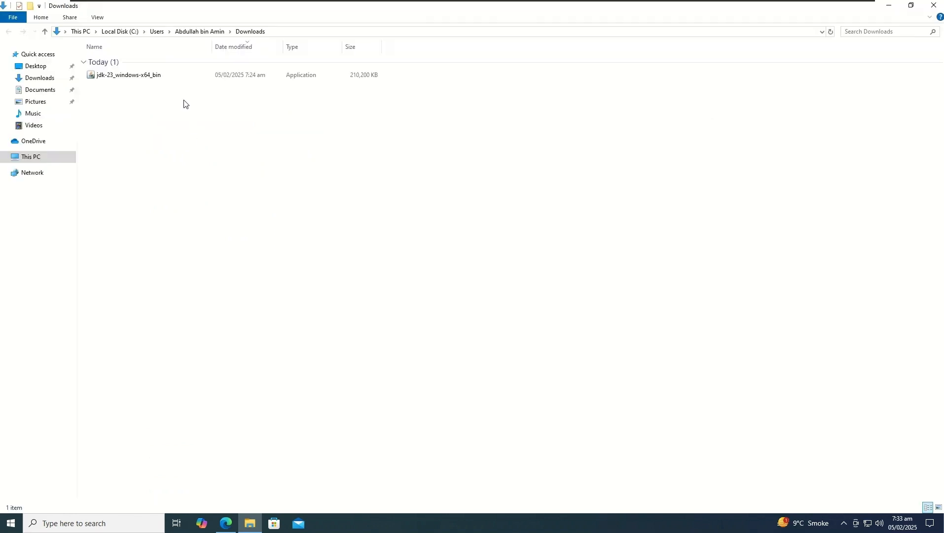
{"action": "double_click", "coordinate": [137, 76]}
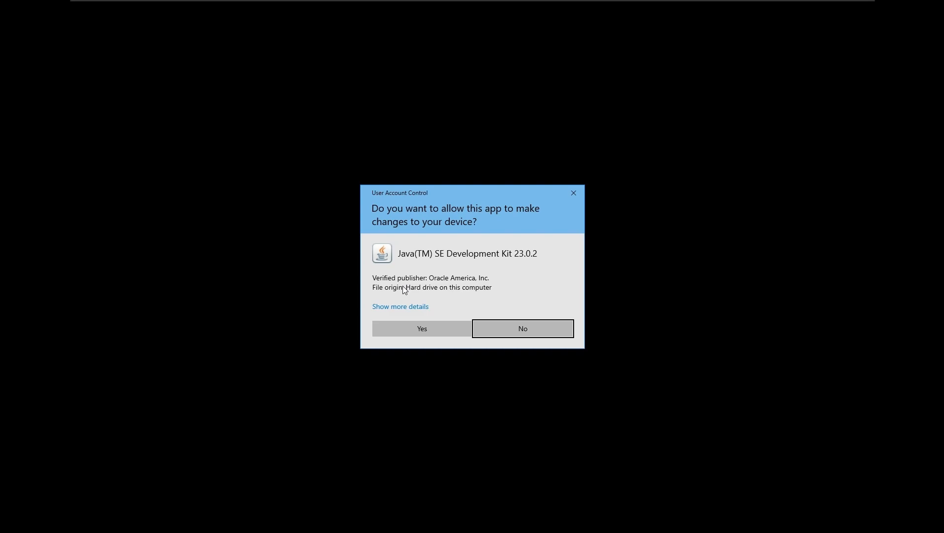
{"action": "left_click", "coordinate": [422, 330]}
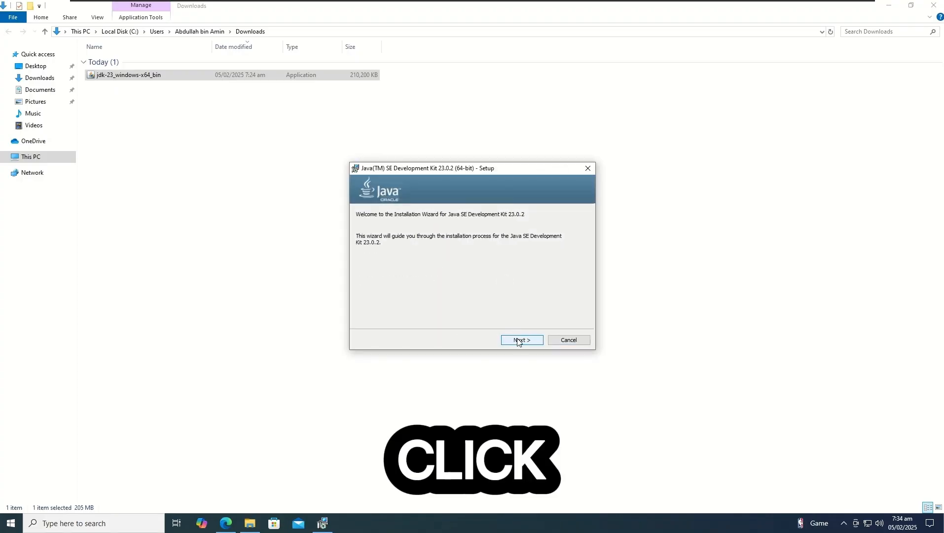
Install Java SE Development Kit 23.0.2 in the default folder C:\Program Files\Java\jdk-23\ and close the setup wizard.
{"action": "left_click", "coordinate": [522, 341]}
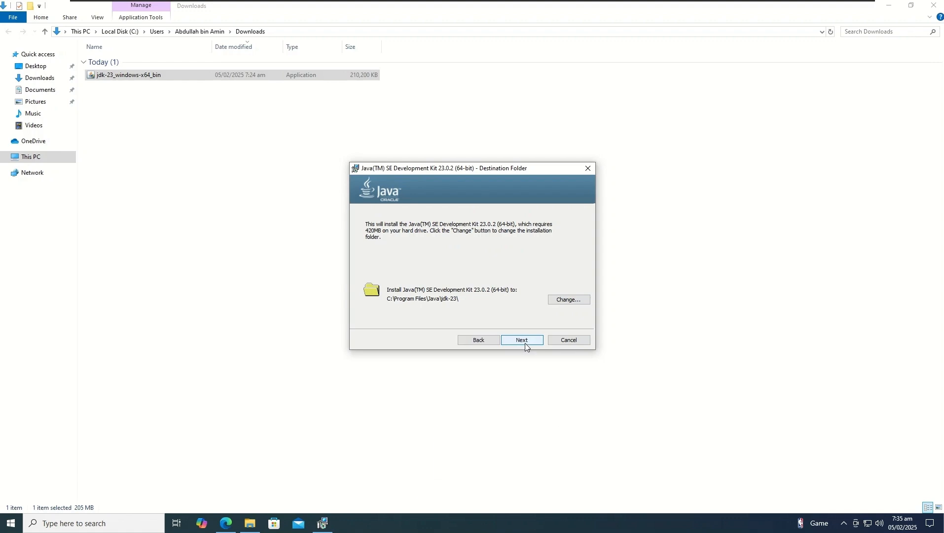
{"action": "left_click", "coordinate": [525, 343]}
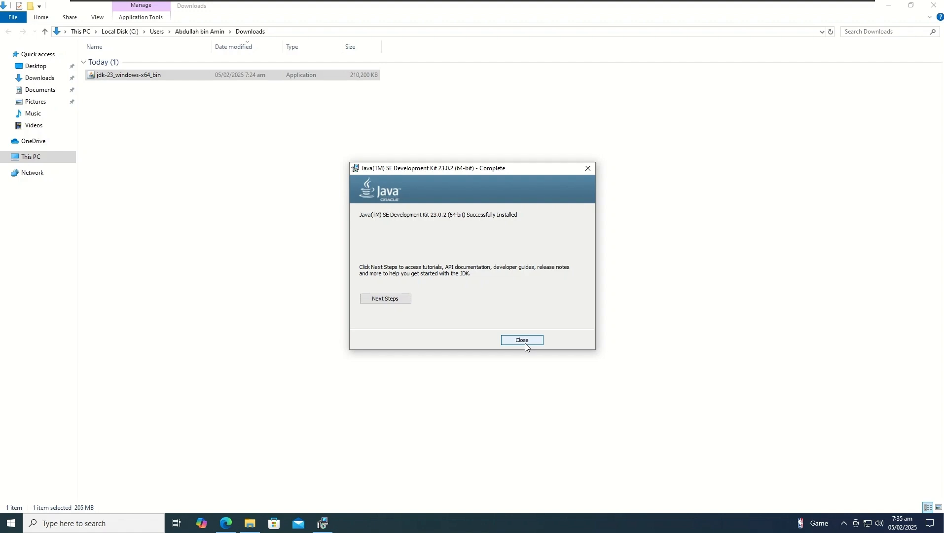
{"action": "left_click", "coordinate": [523, 341]}
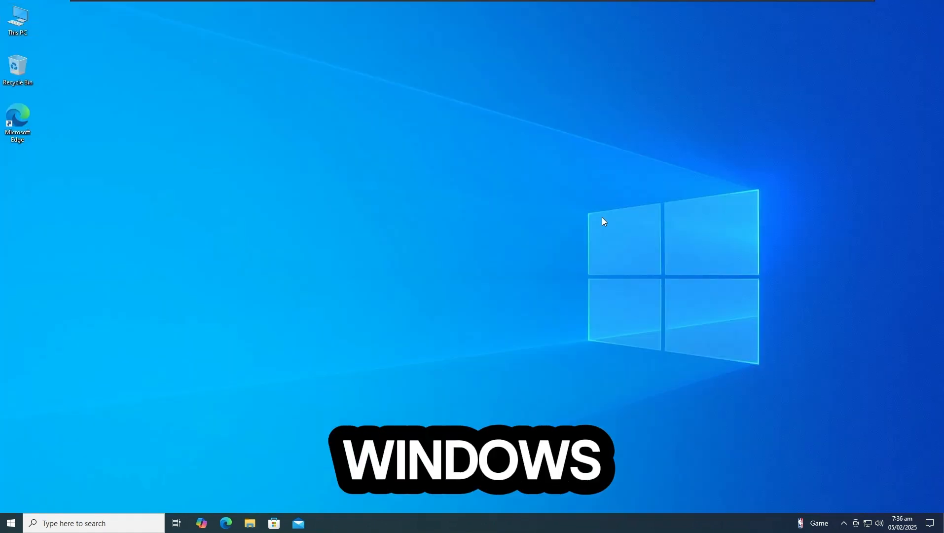
Search Windows for the system environment variables settings and open the Environment Variables dialog.
{"action": "key", "text": "super+s"}
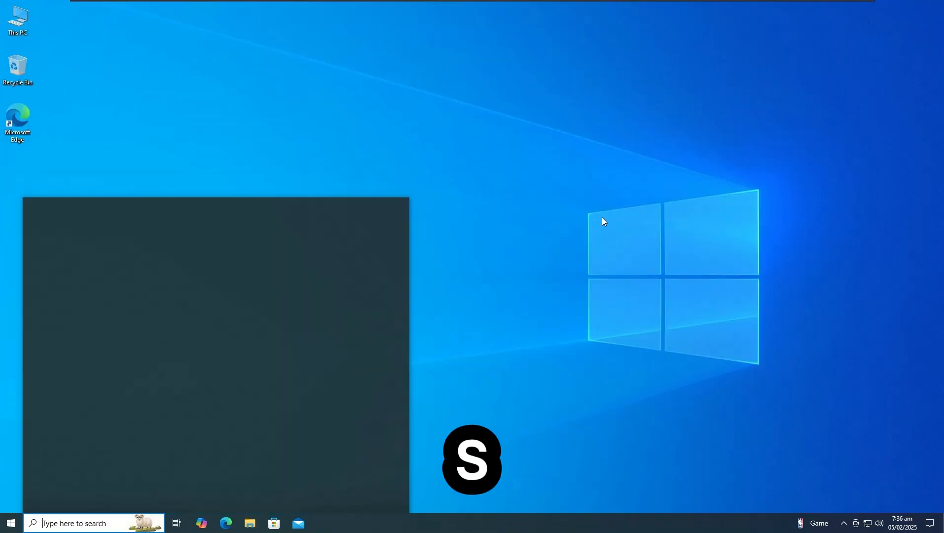
{"action": "type", "text": "Envi"}
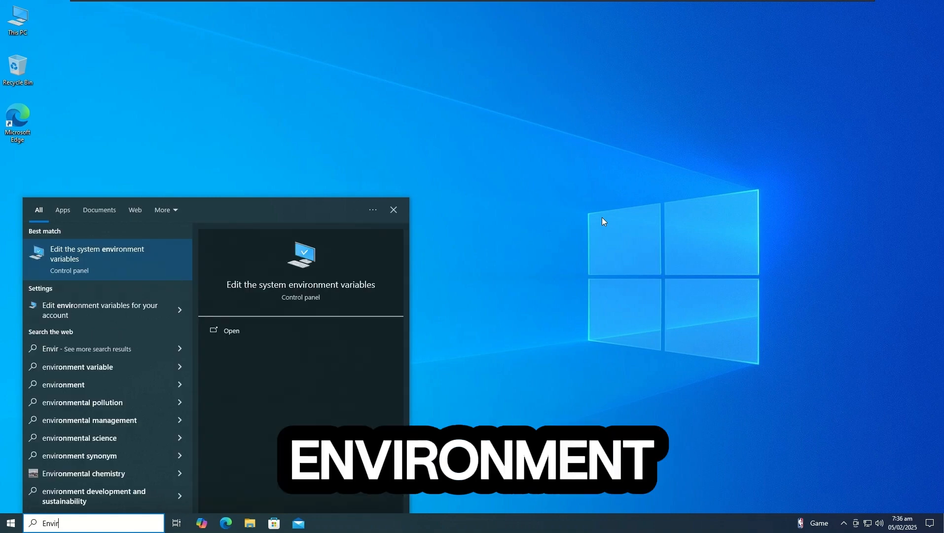
{"action": "type", "text": "ron"}
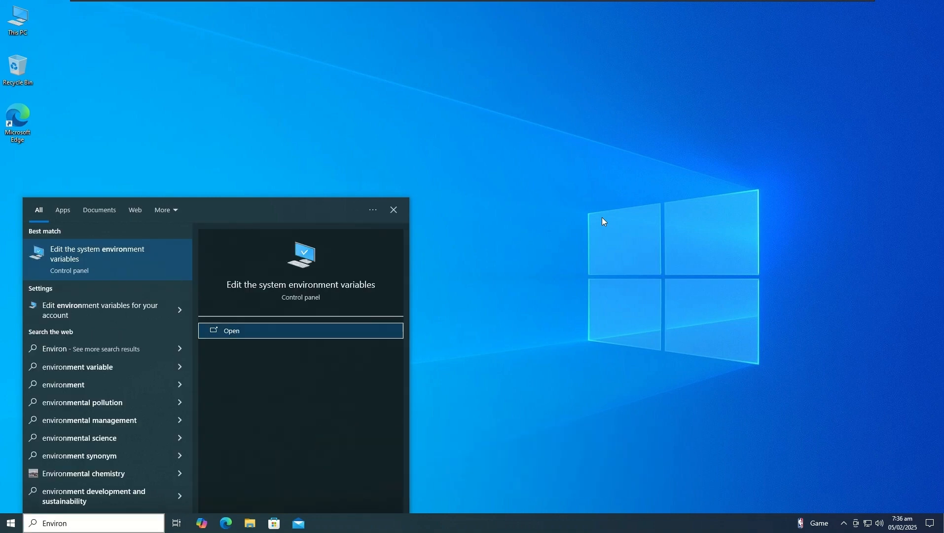
{"action": "key", "text": "Return"}
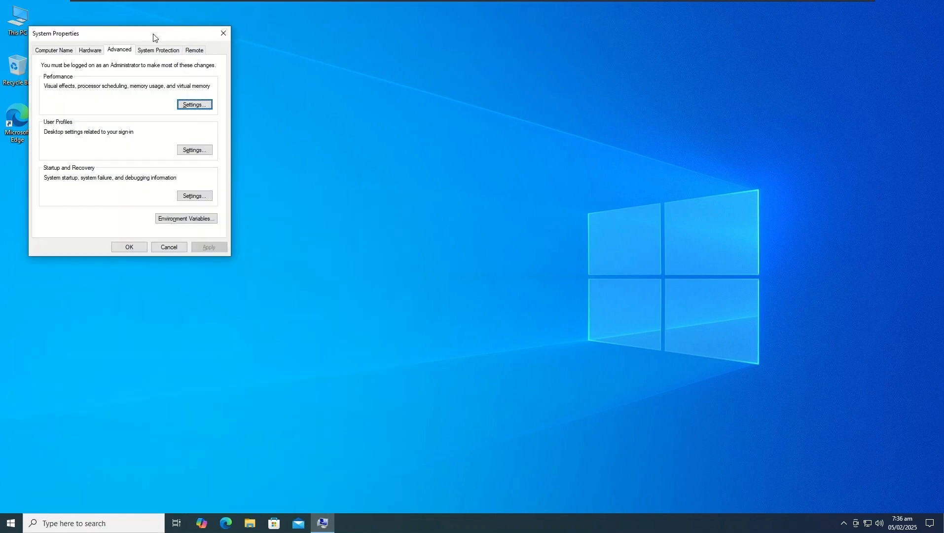
{"action": "left_click_drag", "start_coordinate": [154, 36], "coordinate": [351, 111]}
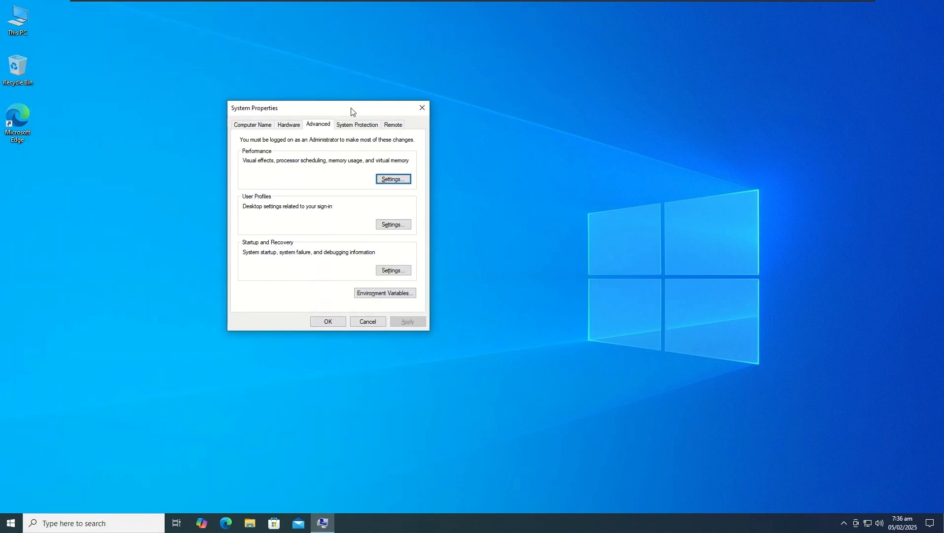
{"action": "left_click", "coordinate": [383, 294]}
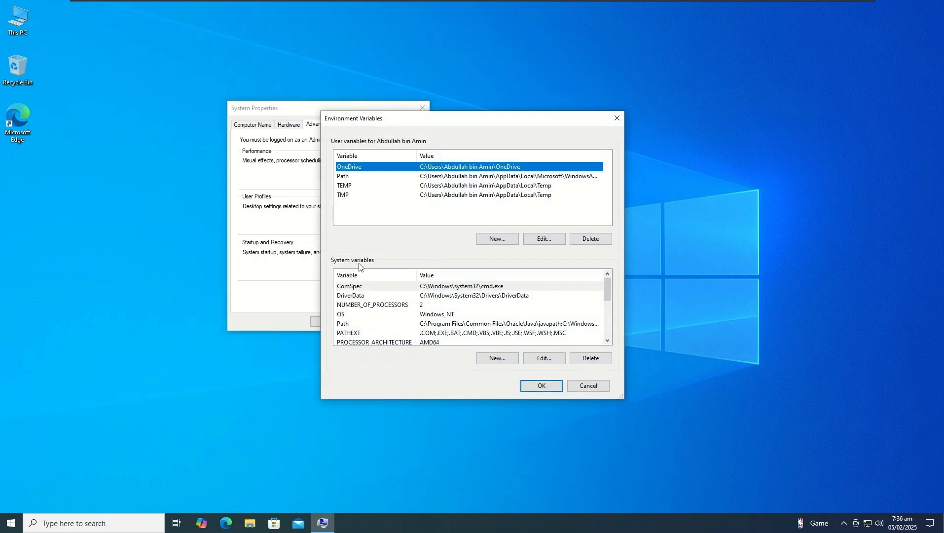
Start a new system variable and name it JAVA_HOME.
{"action": "scroll", "coordinate": [443, 315], "scroll_direction": "down", "scroll_amount": 2}
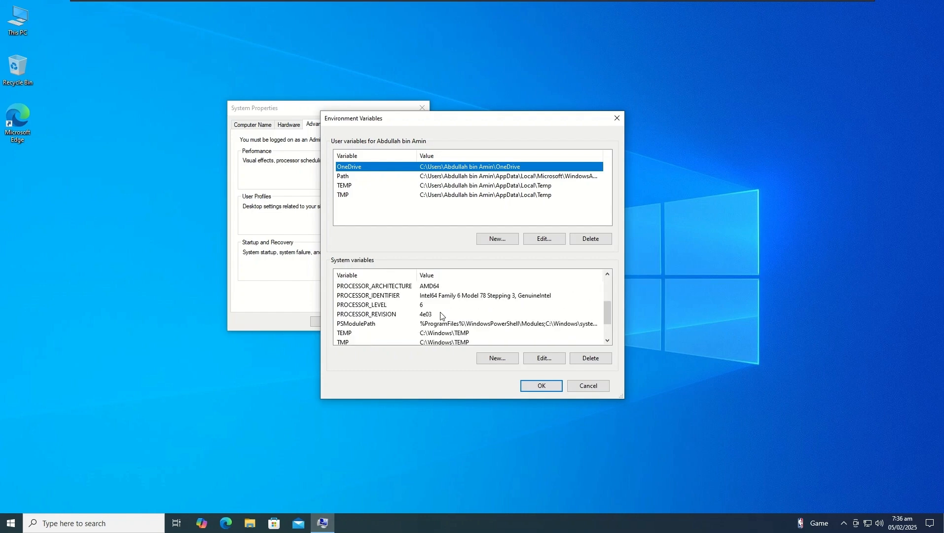
{"action": "scroll", "coordinate": [442, 316], "scroll_direction": "down", "scroll_amount": 1}
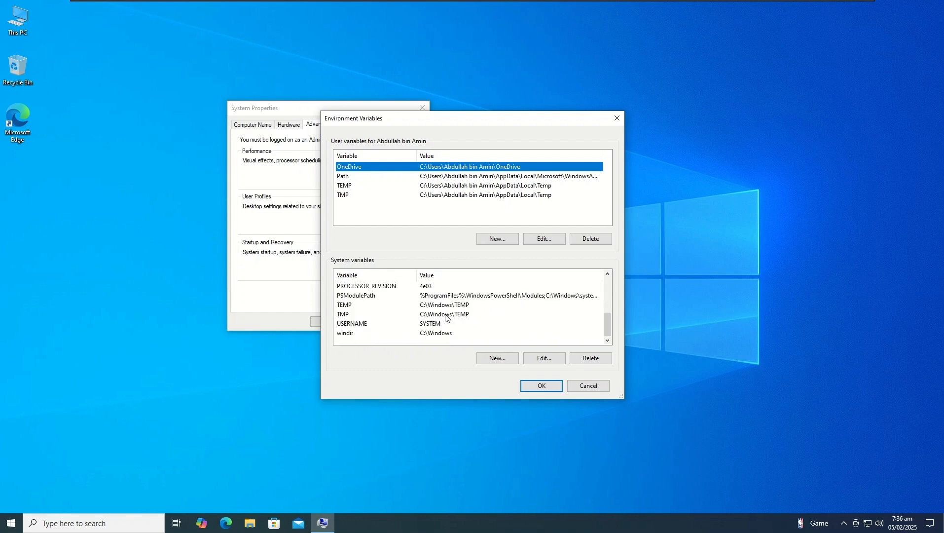
{"action": "left_click", "coordinate": [494, 359]}
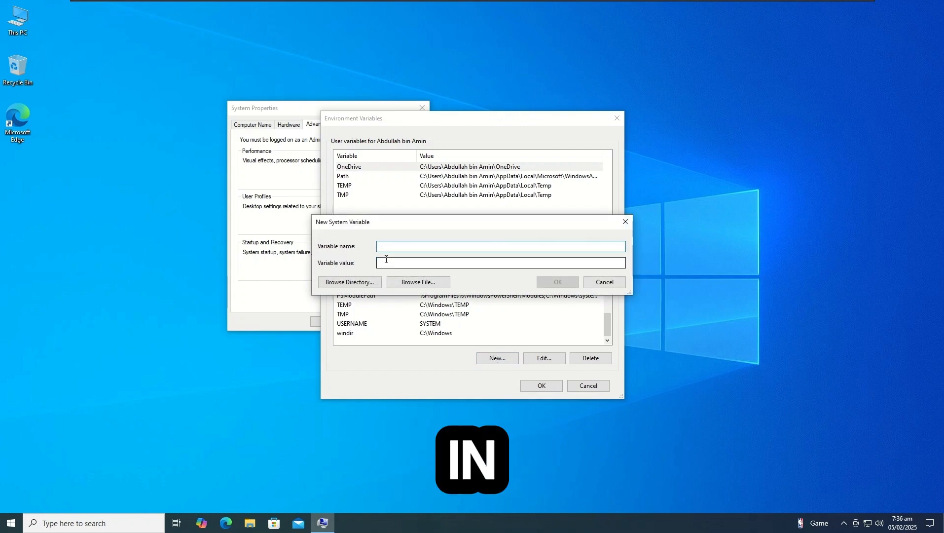
{"action": "type", "text": "JA"}
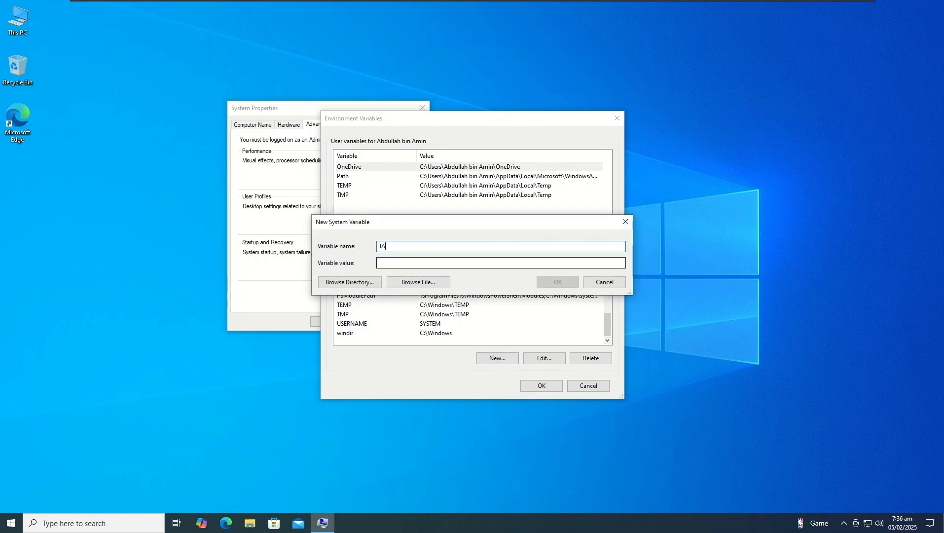
{"action": "type", "text": "VA_HOM"}
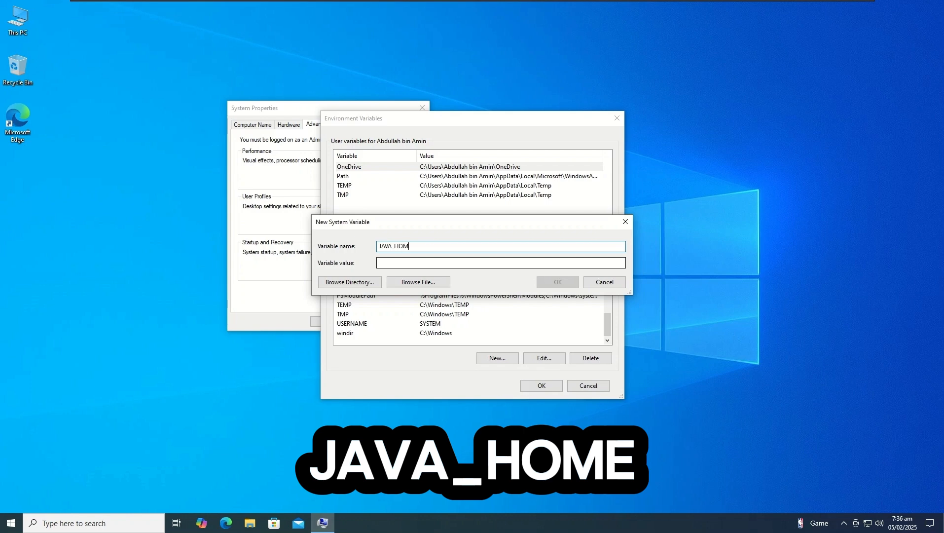
{"action": "type", "text": "E"}
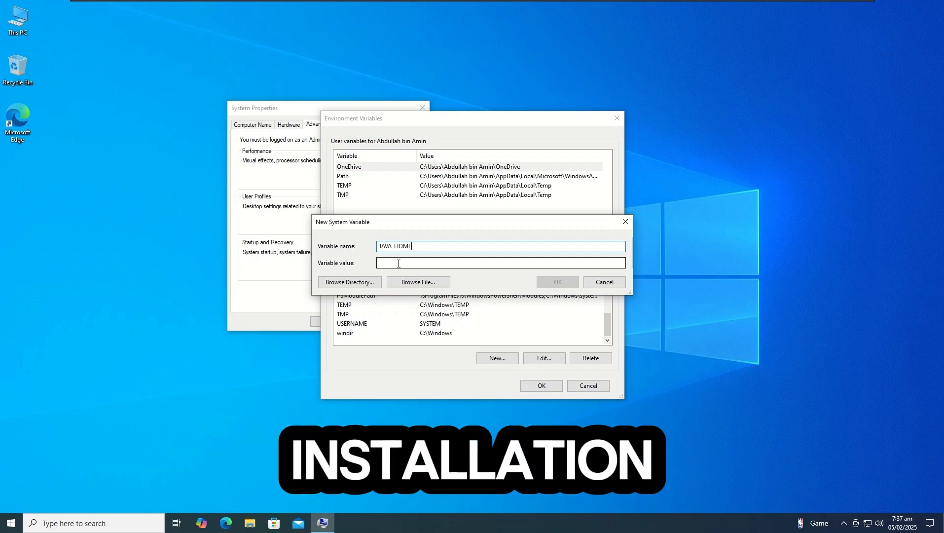
Browse to the java application in C:\Program Files\Java\jdk-23\bin and use its path as the JAVA_HOME variable value.
{"action": "left_click", "coordinate": [418, 281]}
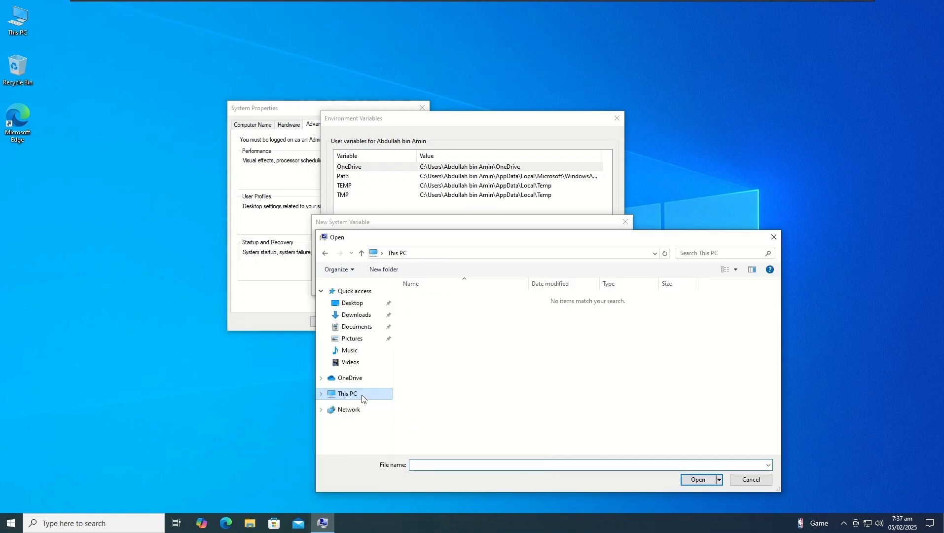
{"action": "double_click", "coordinate": [454, 401]}
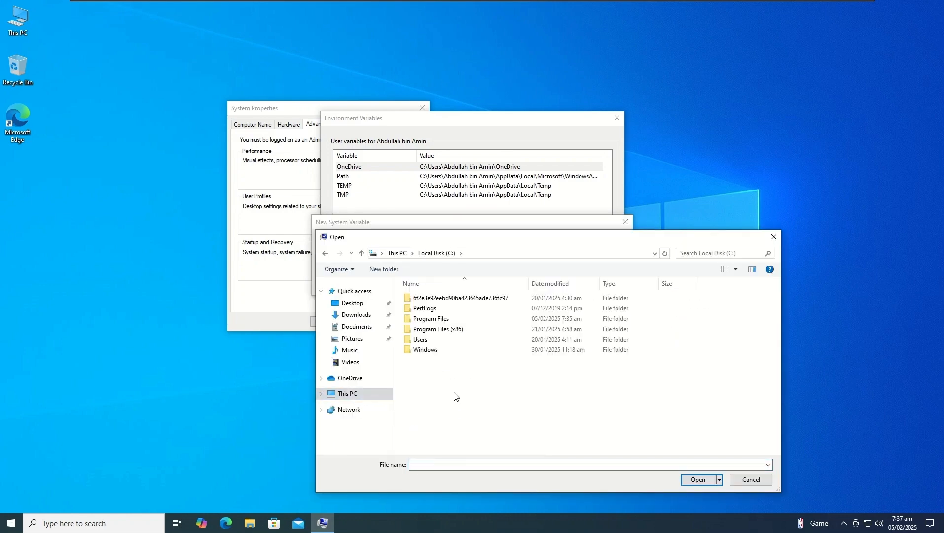
{"action": "left_click", "coordinate": [442, 321]}
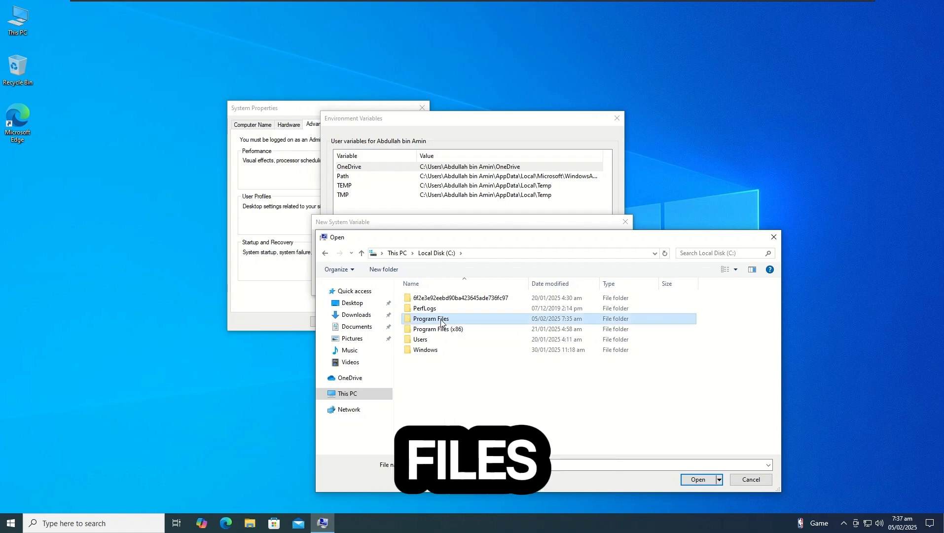
{"action": "double_click", "coordinate": [442, 321]}
{"action": "double_click", "coordinate": [442, 320]}
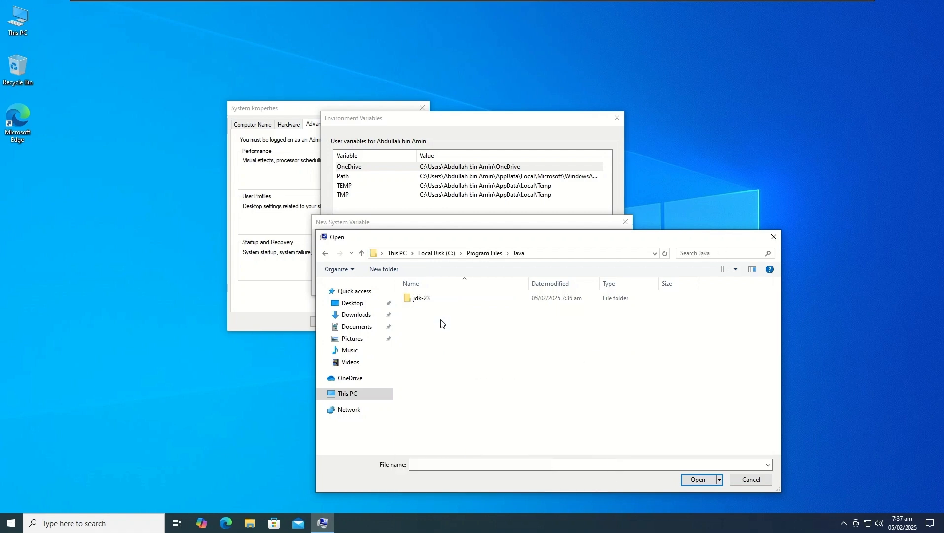
{"action": "left_click", "coordinate": [441, 299]}
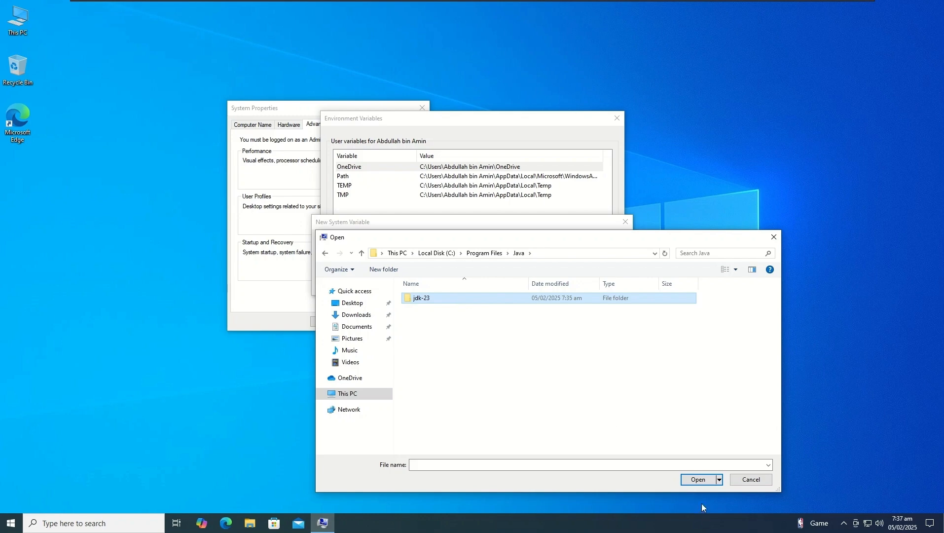
{"action": "left_click", "coordinate": [699, 481]}
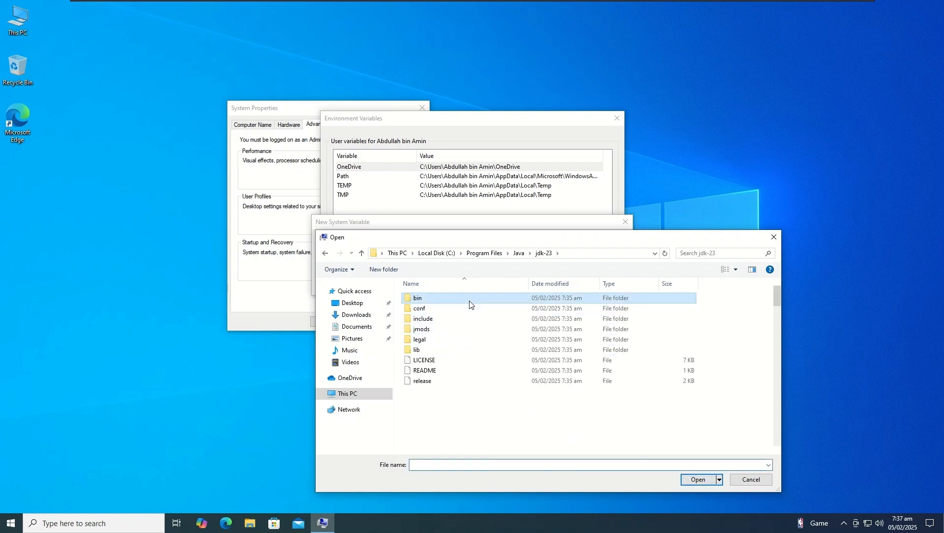
{"action": "double_click", "coordinate": [469, 301]}
{"action": "scroll", "coordinate": [517, 387], "scroll_direction": "down", "scroll_amount": 7}
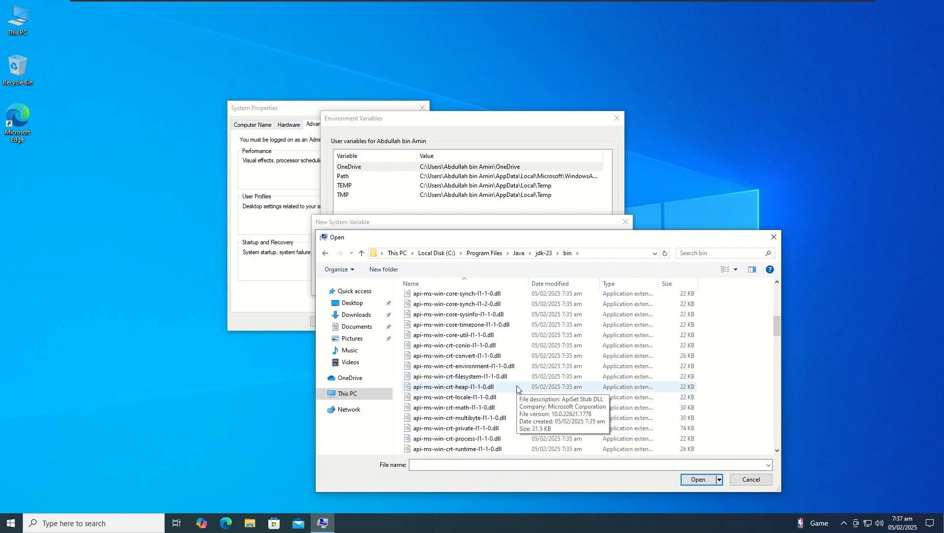
{"action": "scroll", "coordinate": [517, 389], "scroll_direction": "down", "scroll_amount": 10}
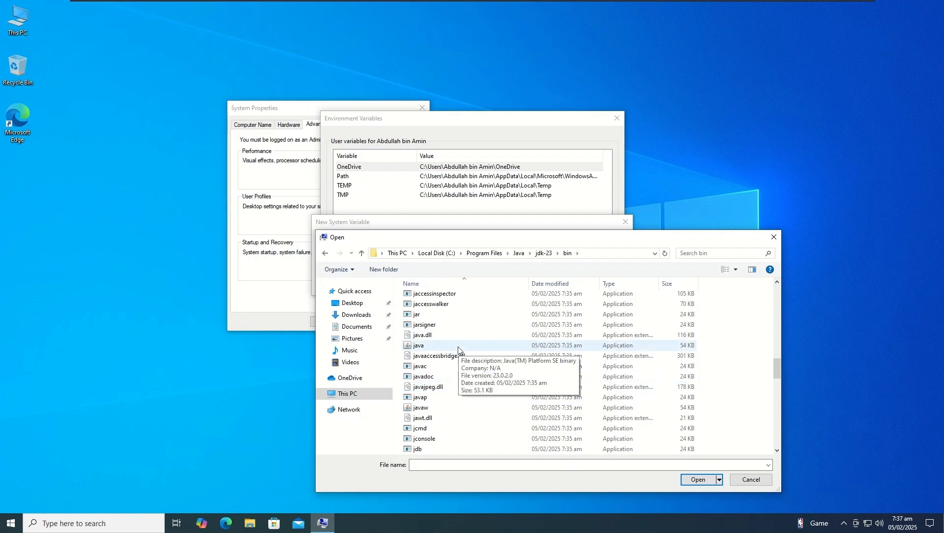
{"action": "left_click", "coordinate": [457, 346]}
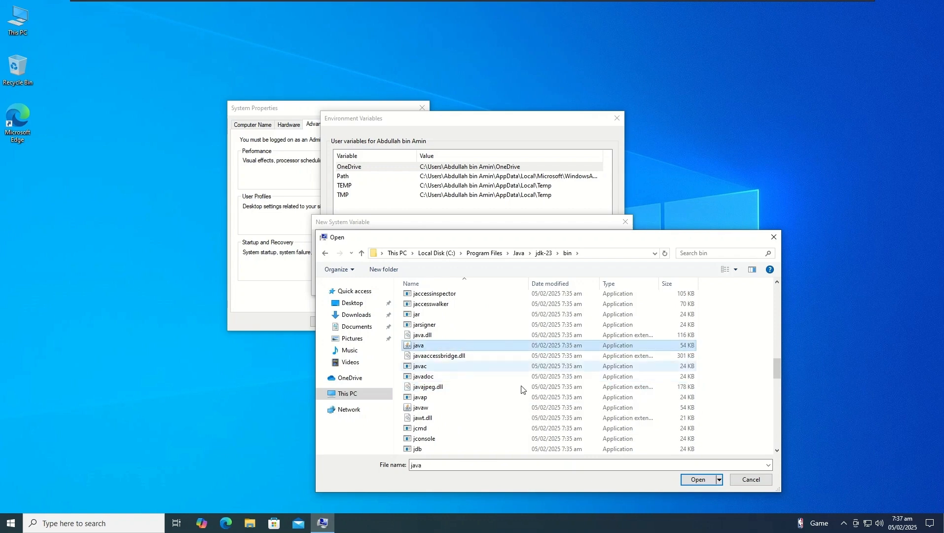
{"action": "left_click", "coordinate": [698, 479]}
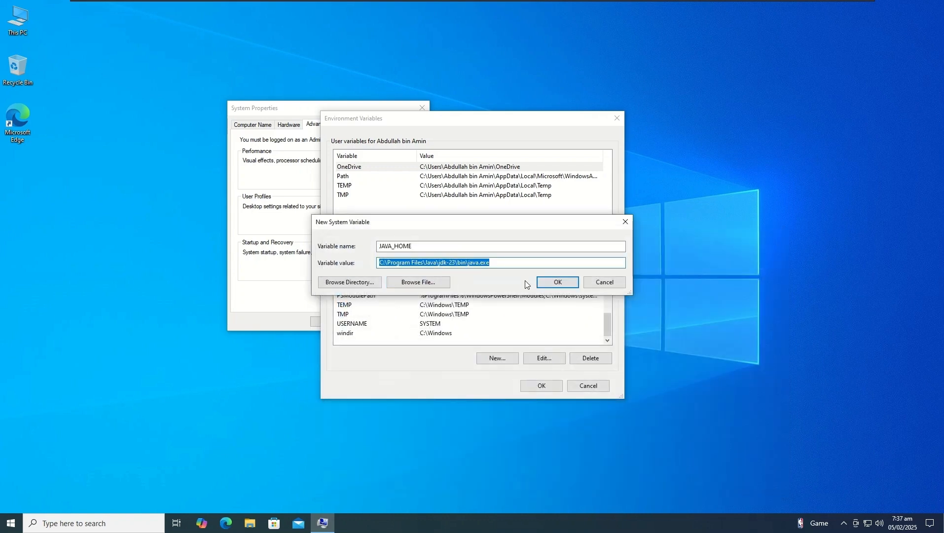
Shorten the JAVA_HOME value to C:\Program Files\Java\jdk-23 and save the new system variable.
{"action": "left_click", "coordinate": [523, 262]}
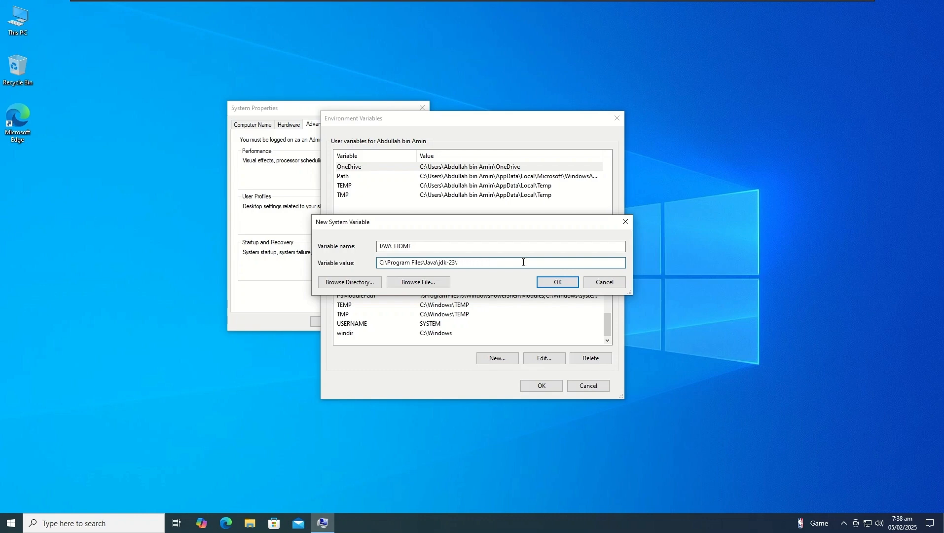
{"action": "left_click", "coordinate": [558, 283]}
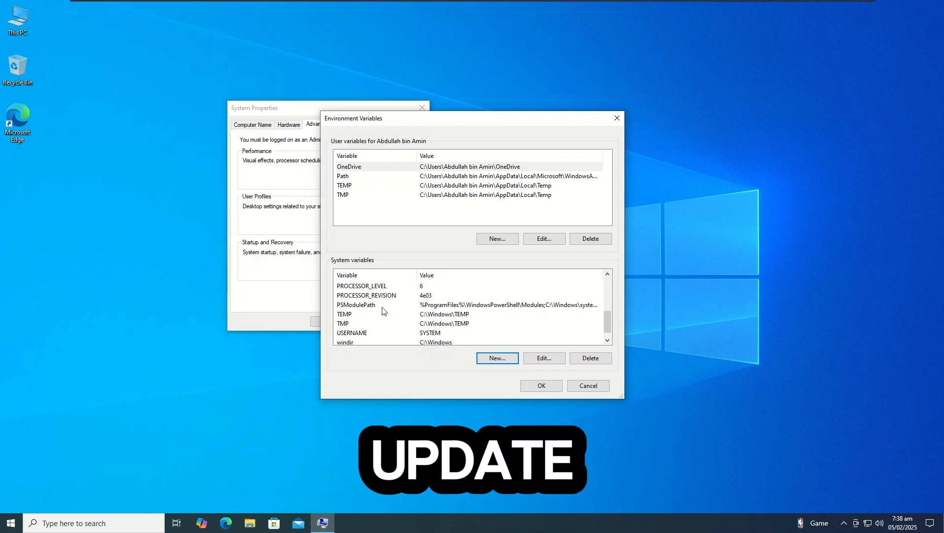
Open the Path variable under the system variables for editing and start a new entry.
{"action": "scroll", "coordinate": [382, 316], "scroll_direction": "up", "scroll_amount": 2}
{"action": "scroll", "coordinate": [382, 315], "scroll_direction": "up", "scroll_amount": 1}
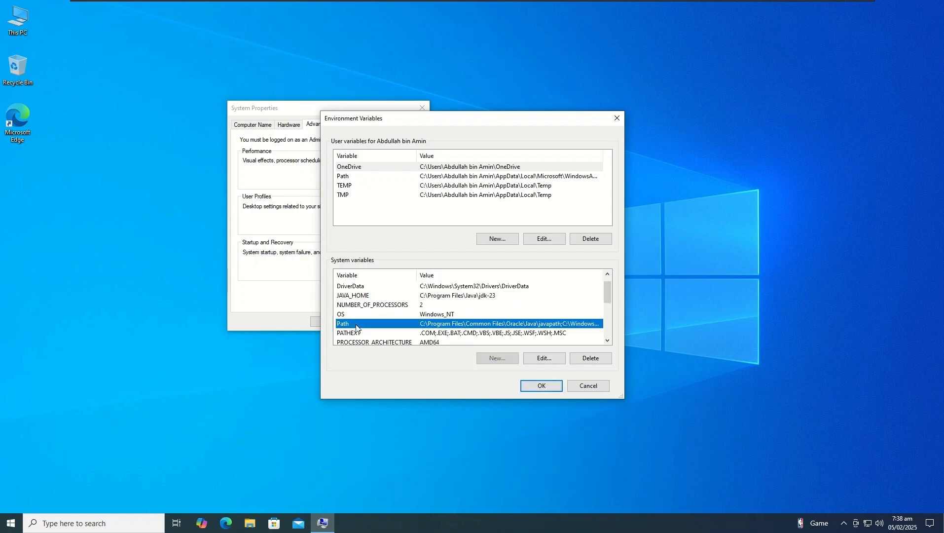
{"action": "left_click", "coordinate": [357, 324]}
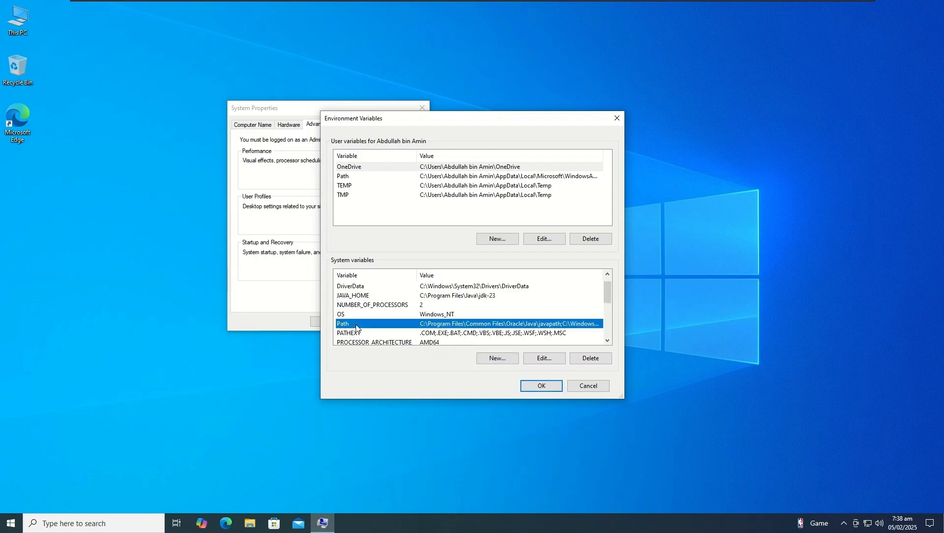
{"action": "left_click", "coordinate": [544, 357]}
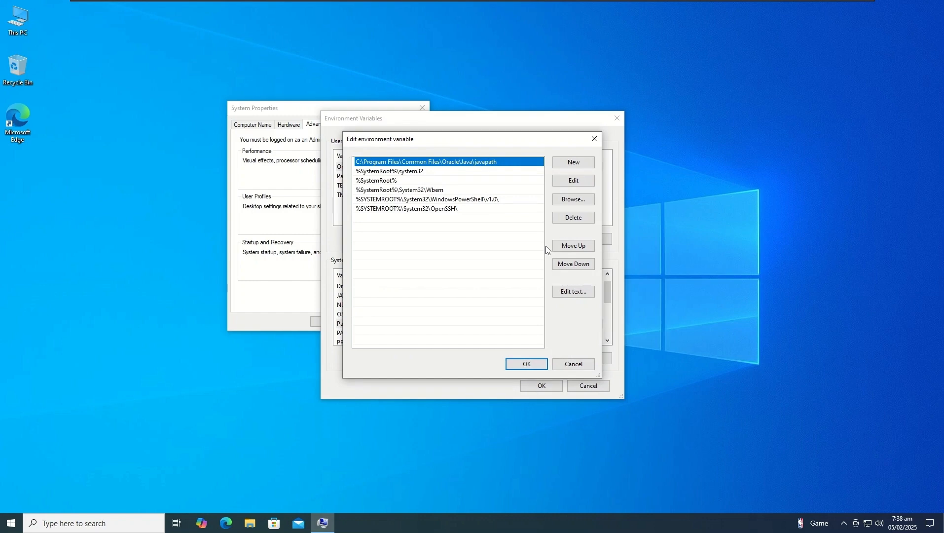
{"action": "left_click", "coordinate": [581, 164]}
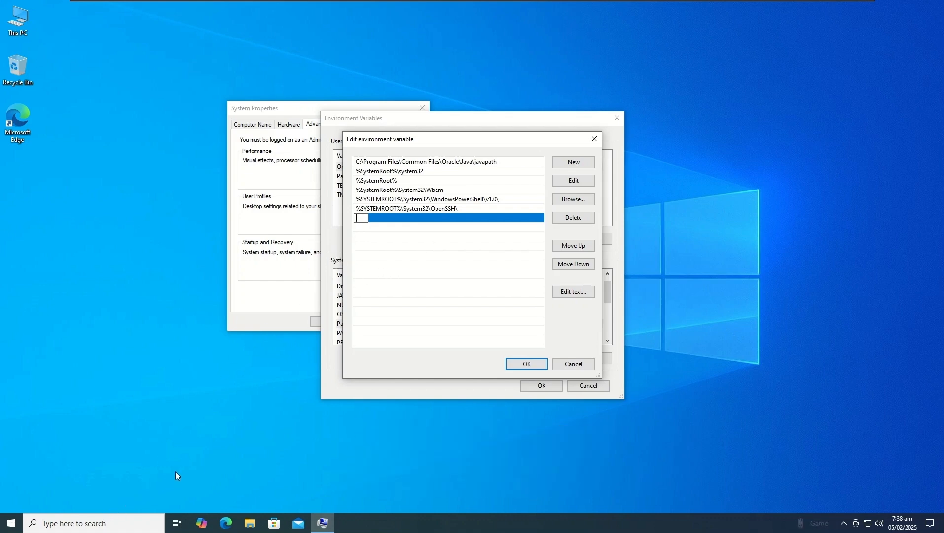
Open the folder C:\Program Files\Java\jdk-23\bin in File Explorer, copy its full path and close the window.
{"action": "left_click", "coordinate": [16, 44]}
{"action": "double_click", "coordinate": [19, 23]}
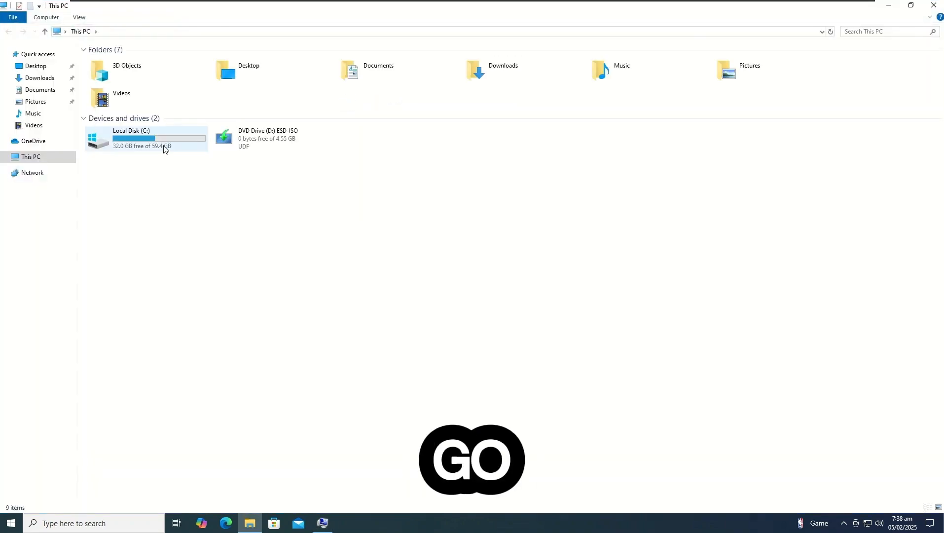
{"action": "double_click", "coordinate": [147, 146]}
{"action": "double_click", "coordinate": [136, 83]}
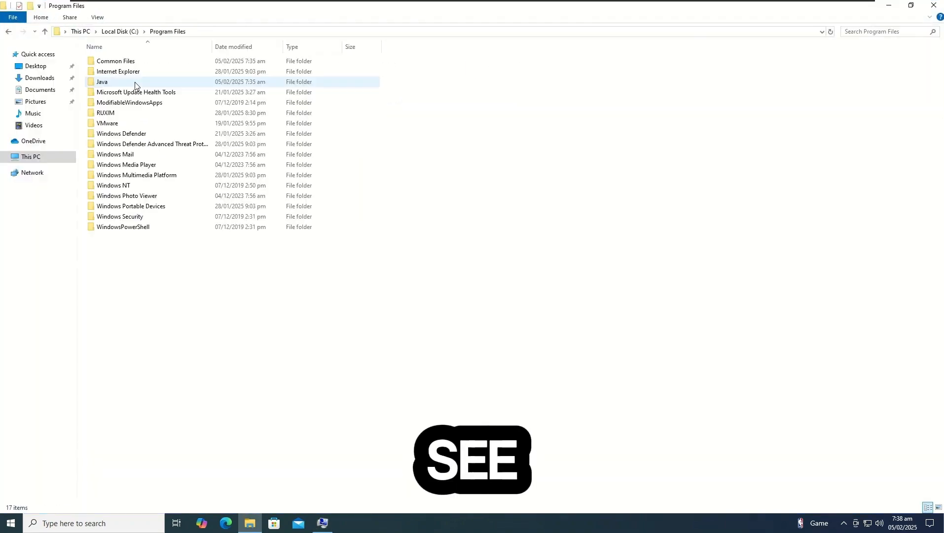
{"action": "double_click", "coordinate": [135, 83]}
{"action": "double_click", "coordinate": [132, 62]}
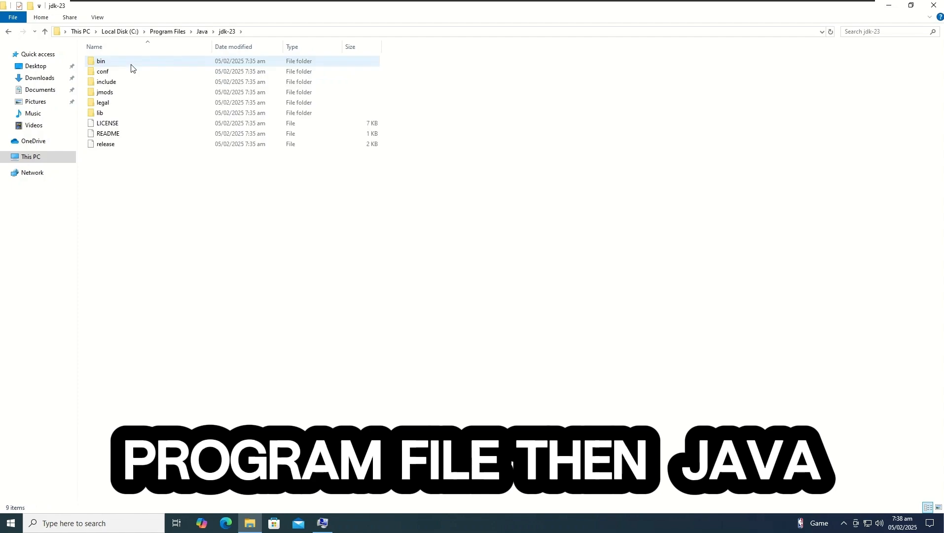
{"action": "double_click", "coordinate": [131, 65]}
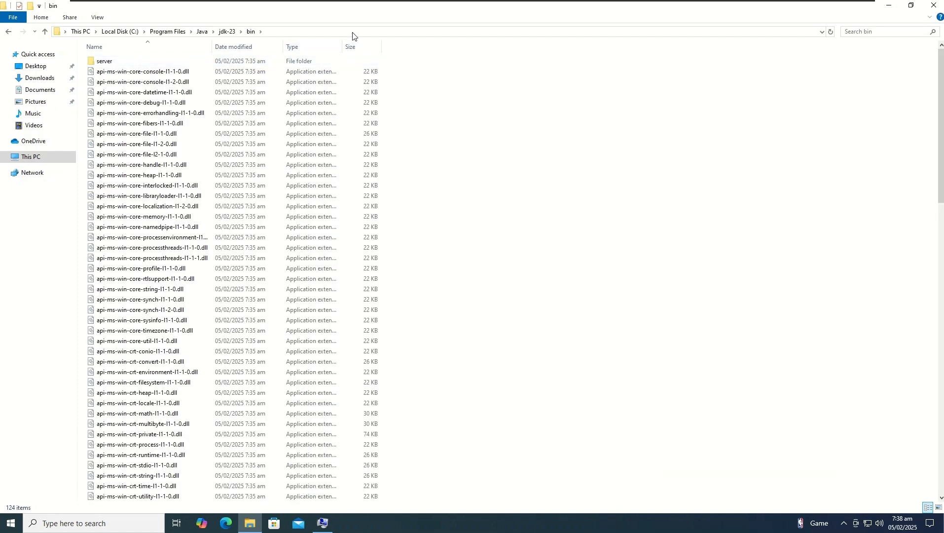
{"action": "left_click", "coordinate": [354, 33]}
{"action": "key", "text": "ctrl+c"}
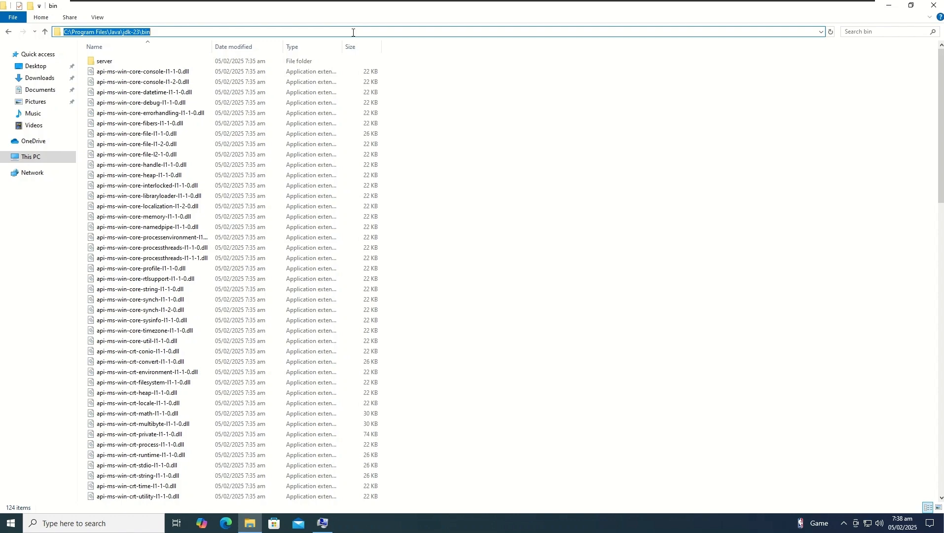
{"action": "left_click", "coordinate": [936, 6]}
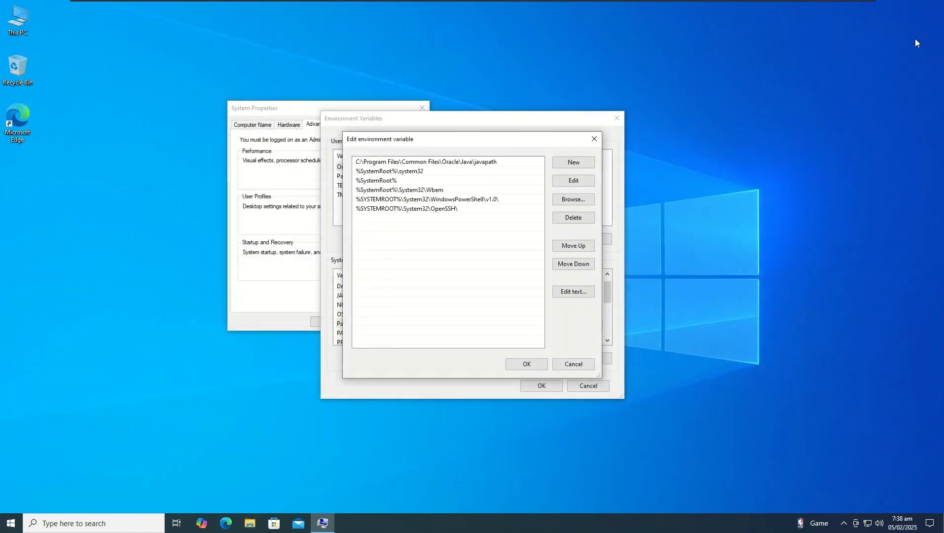
Add C:\Program Files\Java\jdk-23\bin as a new Path entry and confirm all the open system settings dialogs.
{"action": "left_click", "coordinate": [570, 163]}
{"action": "key", "text": "ctrl+v"}
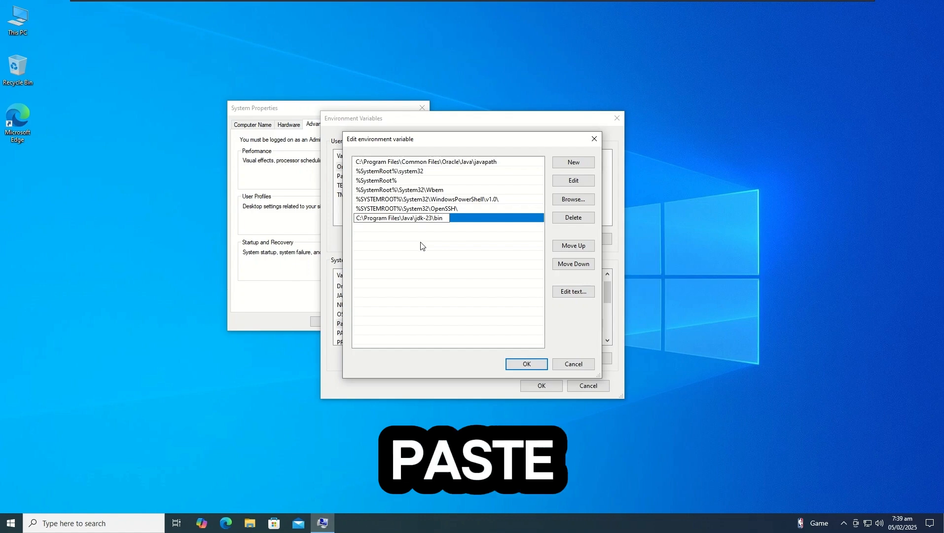
{"action": "left_click", "coordinate": [530, 363]}
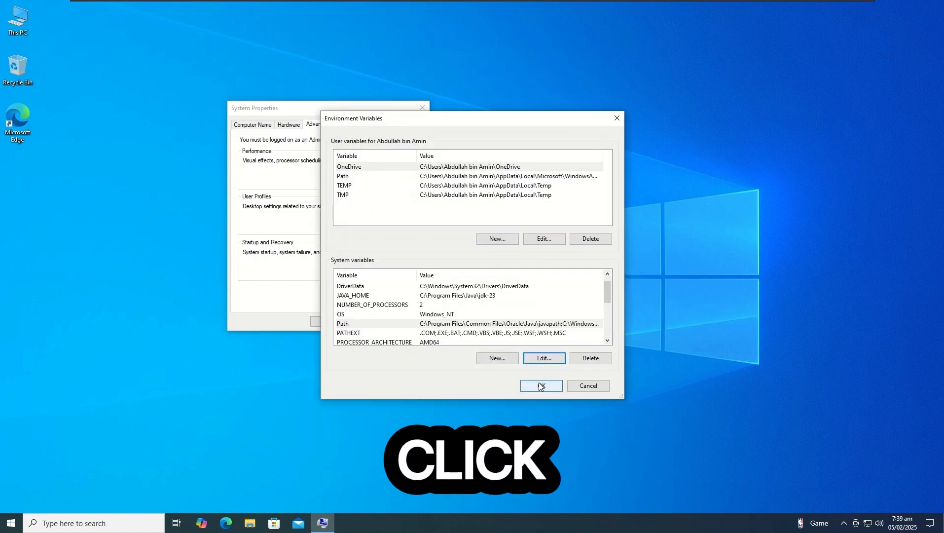
{"action": "left_click", "coordinate": [541, 387]}
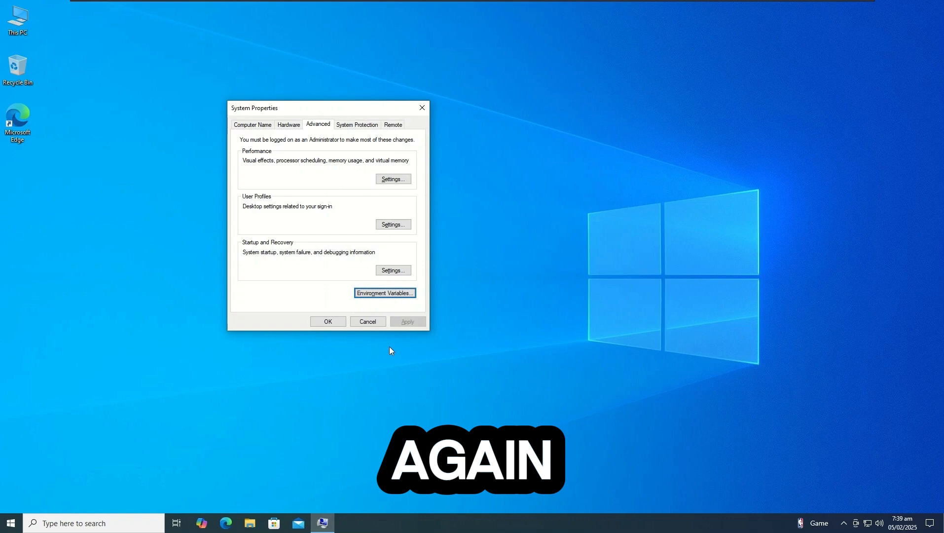
{"action": "left_click", "coordinate": [333, 324]}
Open a Command Prompt (cmd) and check the installed Java version with java -version.
{"action": "key", "text": "super+r"}
{"action": "type", "text": "c"}
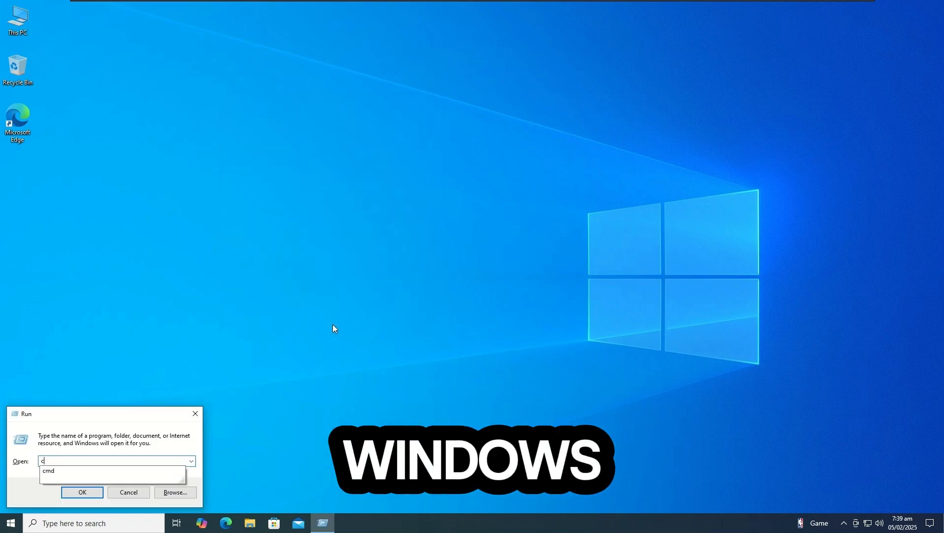
{"action": "type", "text": "md"}
{"action": "key", "text": "Return"}
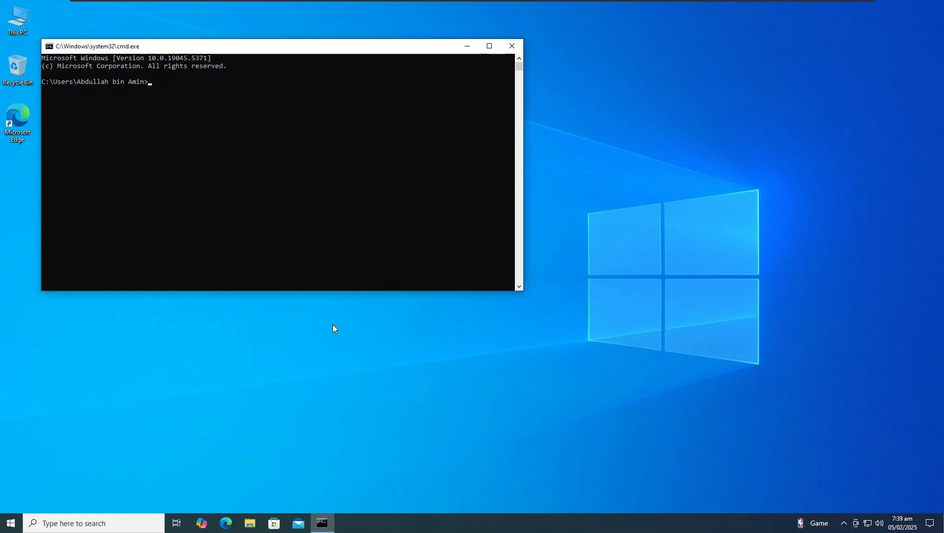
{"action": "left_click_drag", "start_coordinate": [245, 50], "coordinate": [434, 92]}
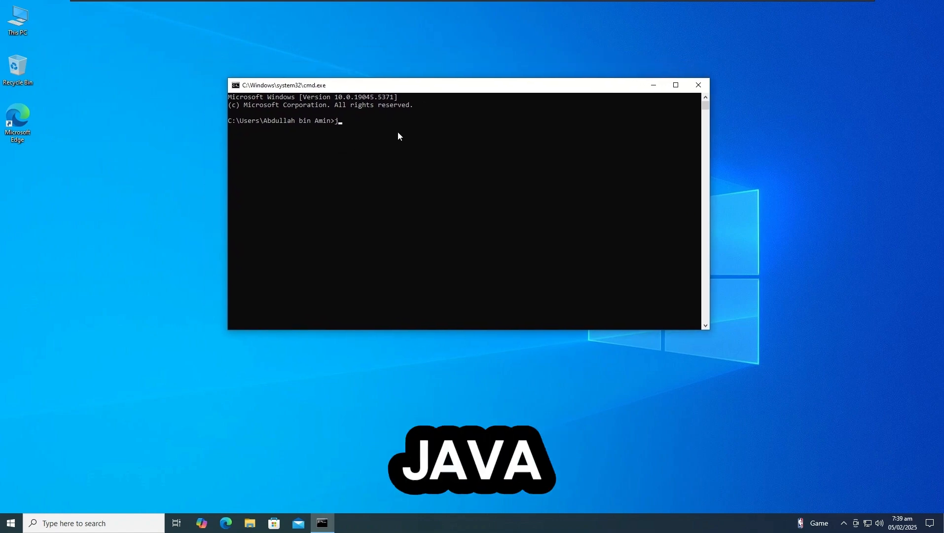
{"action": "type", "text": "java"}
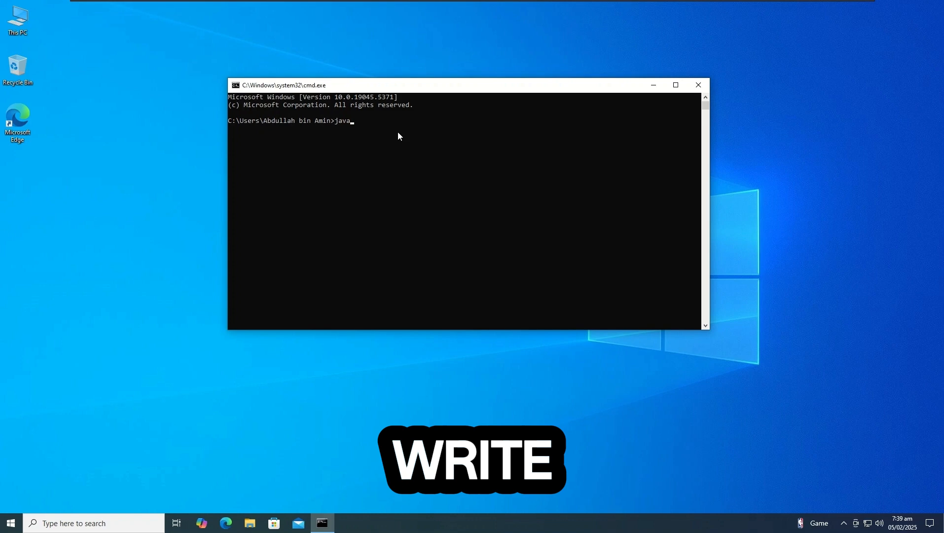
{"action": "type", "text": " -version"}
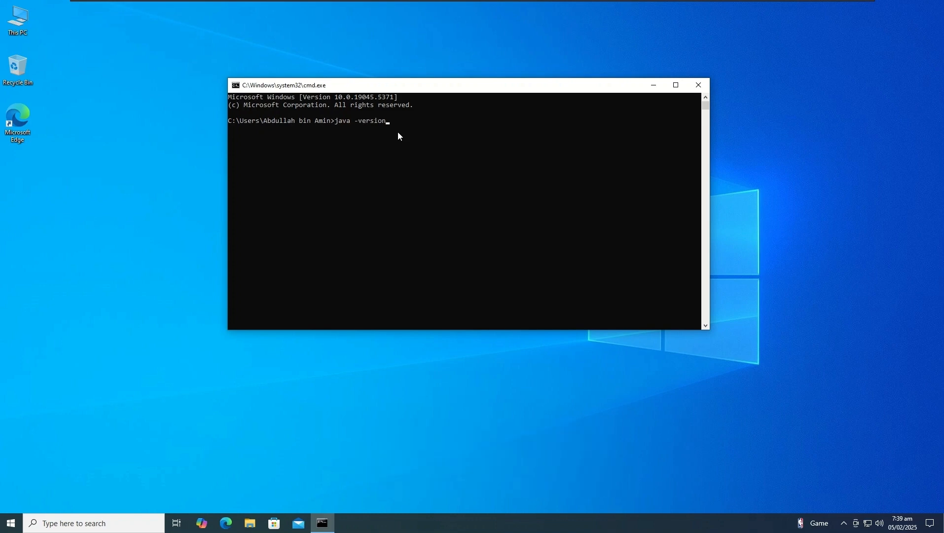
{"action": "key", "text": "Return"}
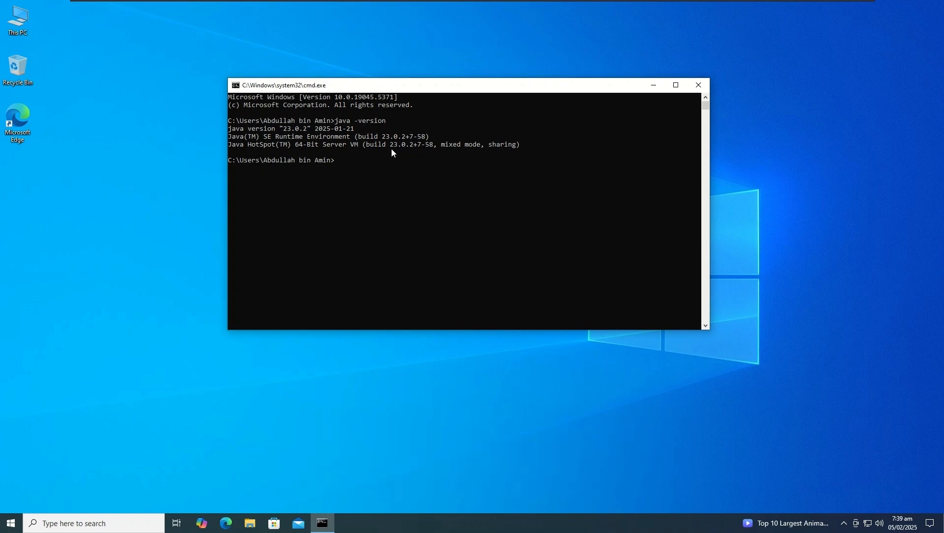
Check the compiler version with javac -version by editing the previous command, and exit the Command Prompt.
{"action": "key", "text": "Up"}
{"action": "key", "text": "Left"}
{"action": "key", "text": "Left"}
{"action": "key", "text": "Left"}
{"action": "key", "text": "Left"}
{"action": "key", "text": "Left"}
{"action": "key", "text": "Left"}
{"action": "key", "text": "Left"}
{"action": "key", "text": "Left"}
{"action": "key", "text": "Left"}
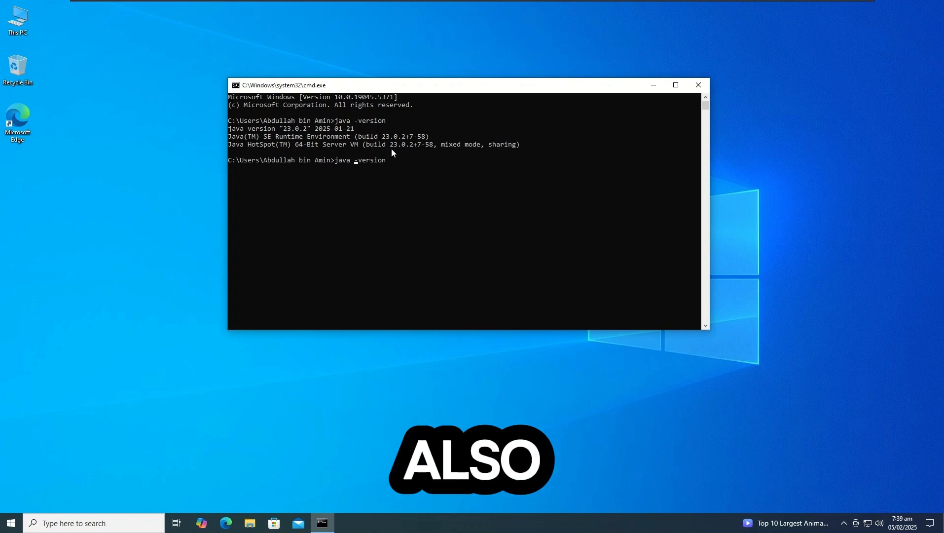
{"action": "type", "text": "c"}
{"action": "key", "text": "Return"}
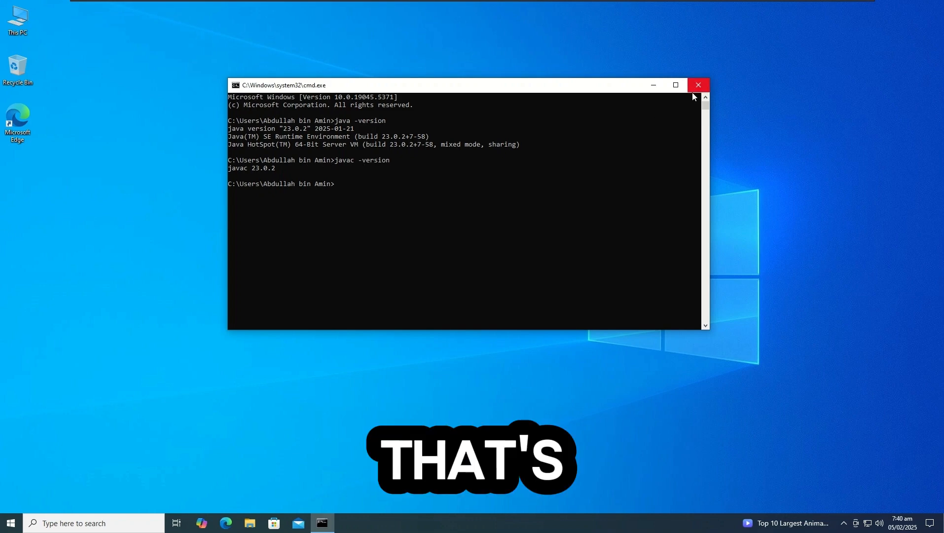
{"action": "type", "text": "exit"}
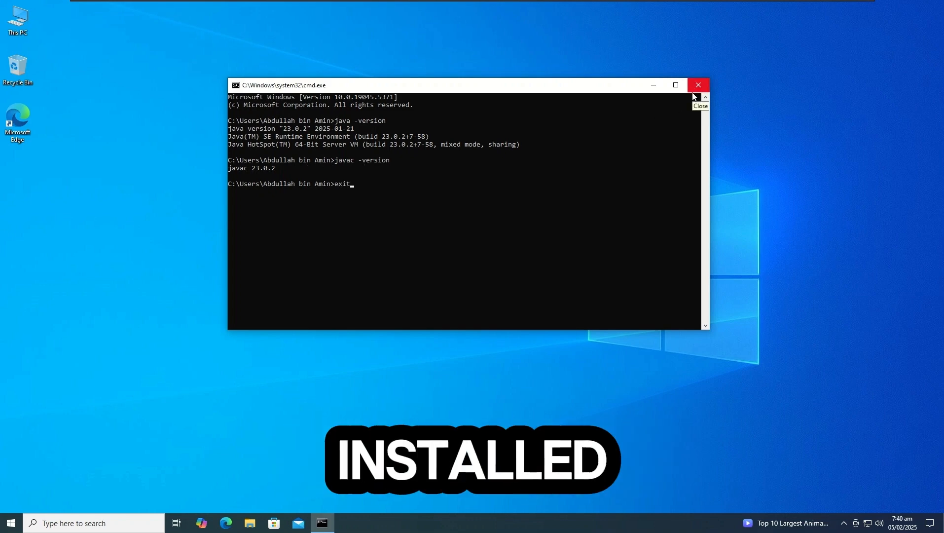
{"action": "left_click", "coordinate": [693, 92]}
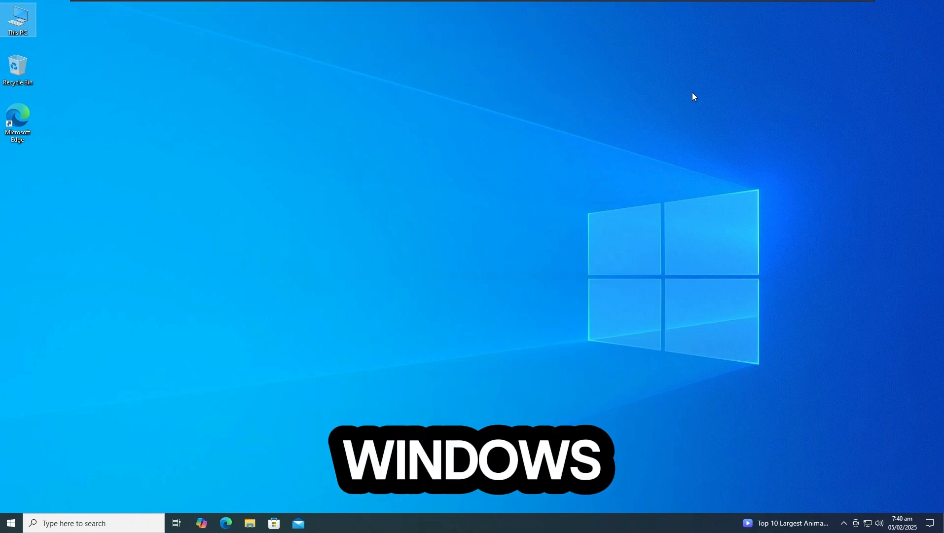